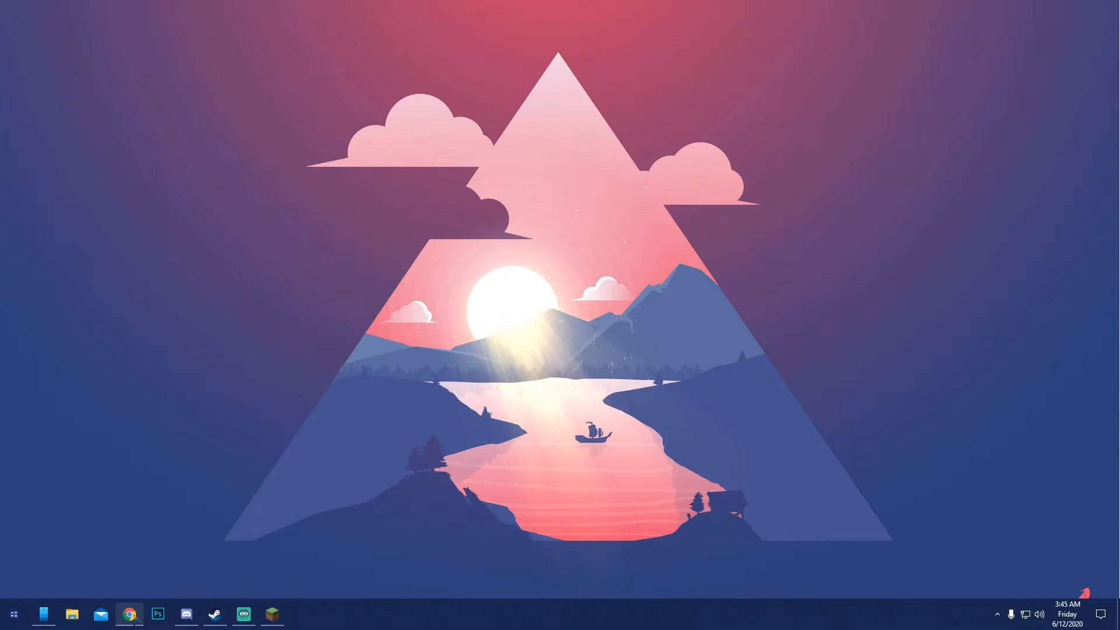
Open the Desktop folder in File Explorer and delete the Minecraft Server folder
left_click(71, 615)
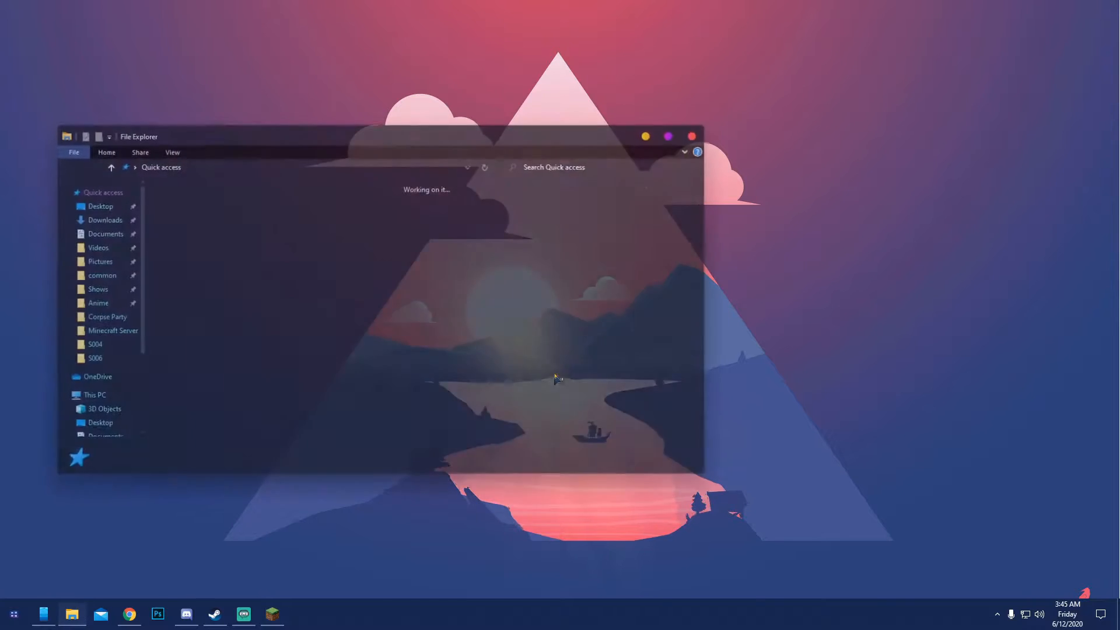
left_click(93, 206)
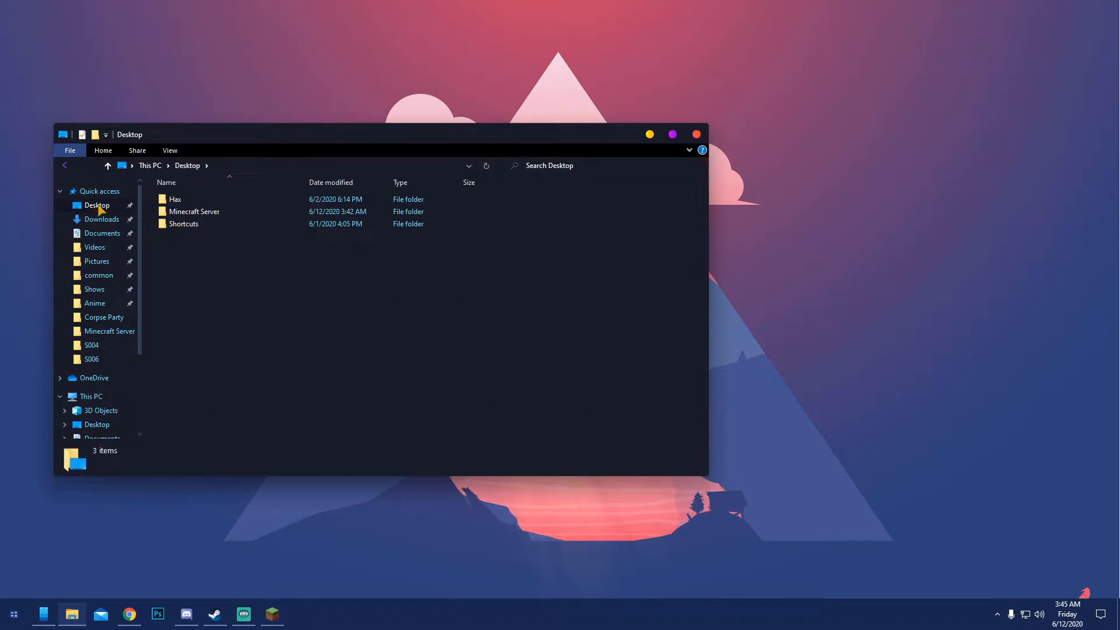
left_click(224, 213)
key("Delete")
Create a new folder named MC Server on the Desktop, open it, and minimize the File Explorer window
right_click(204, 245)
mouse_move(239, 363)
left_click(342, 362)
type("MC Server")
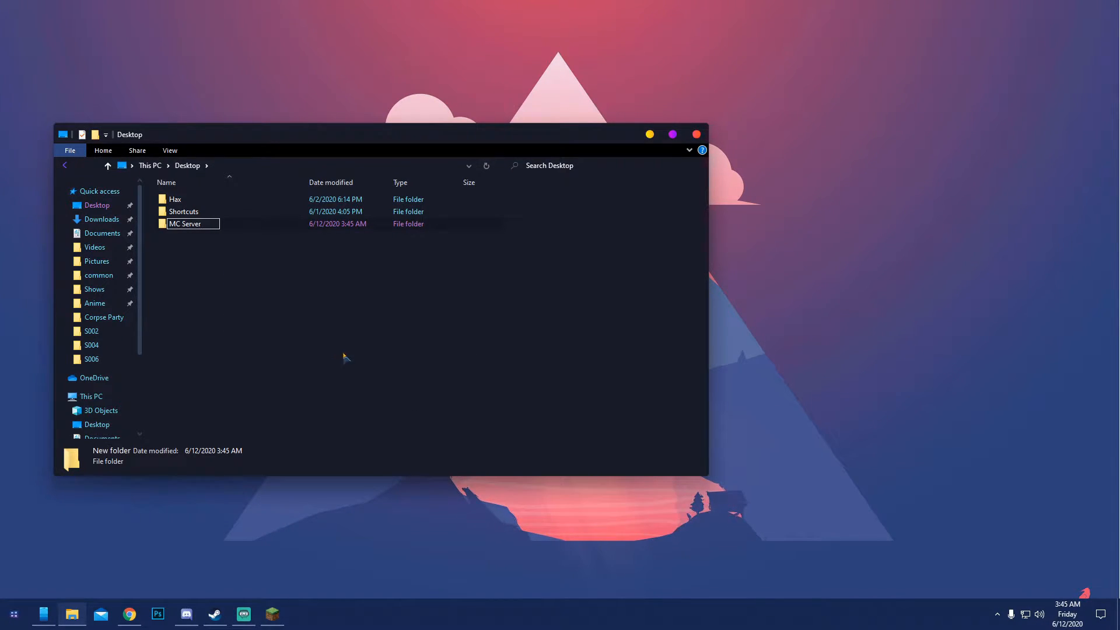
key("Return")
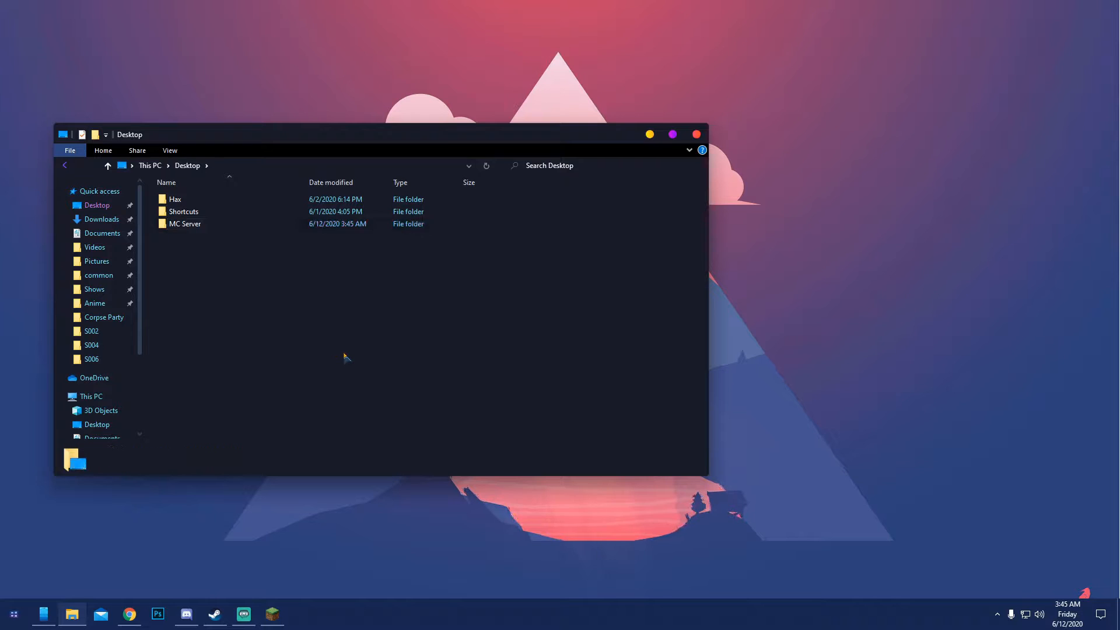
double_click(182, 226)
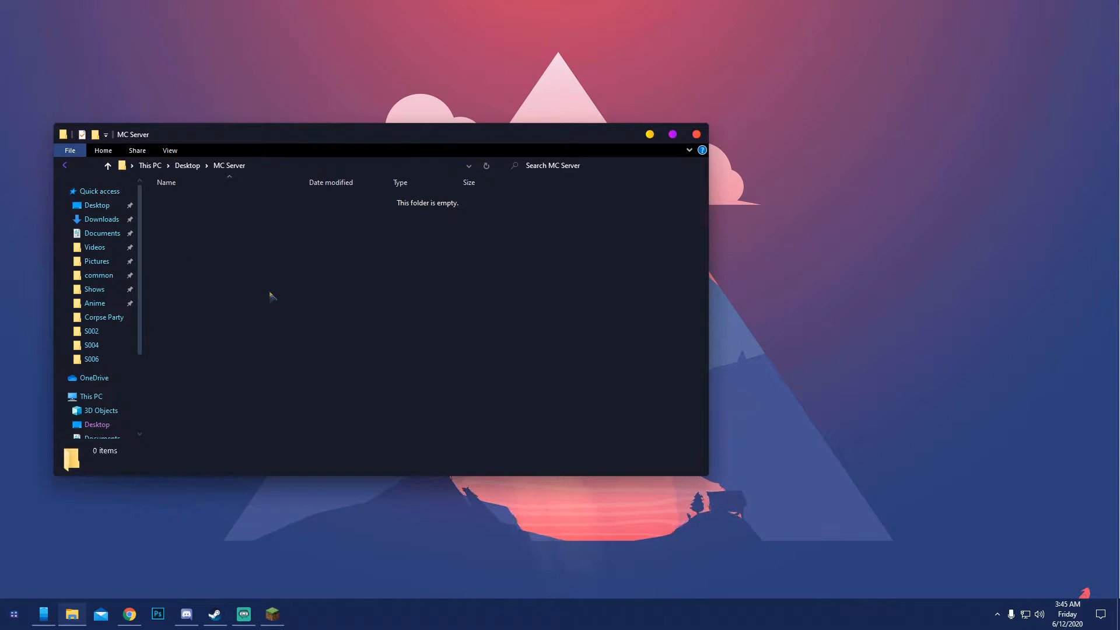
left_click_drag(596, 141, 682, 133)
left_click(755, 129)
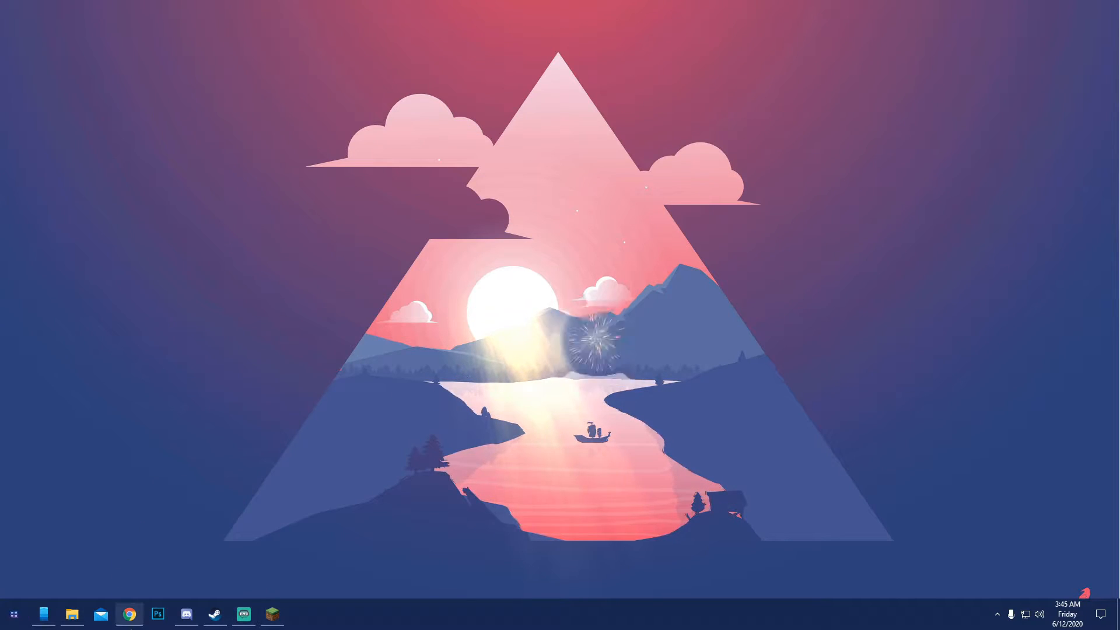
Switch to Chrome, search the web for "radmin vpn" and open the official Radmin VPN site, keeping just one tab of it
left_click(129, 614)
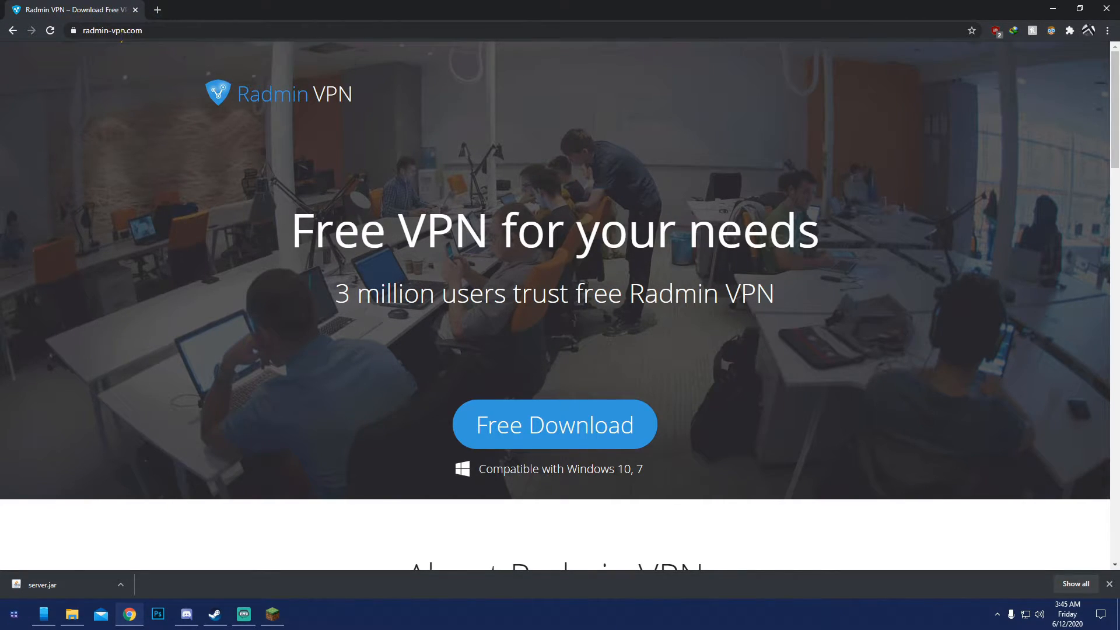
left_click(158, 9)
type("radmin")
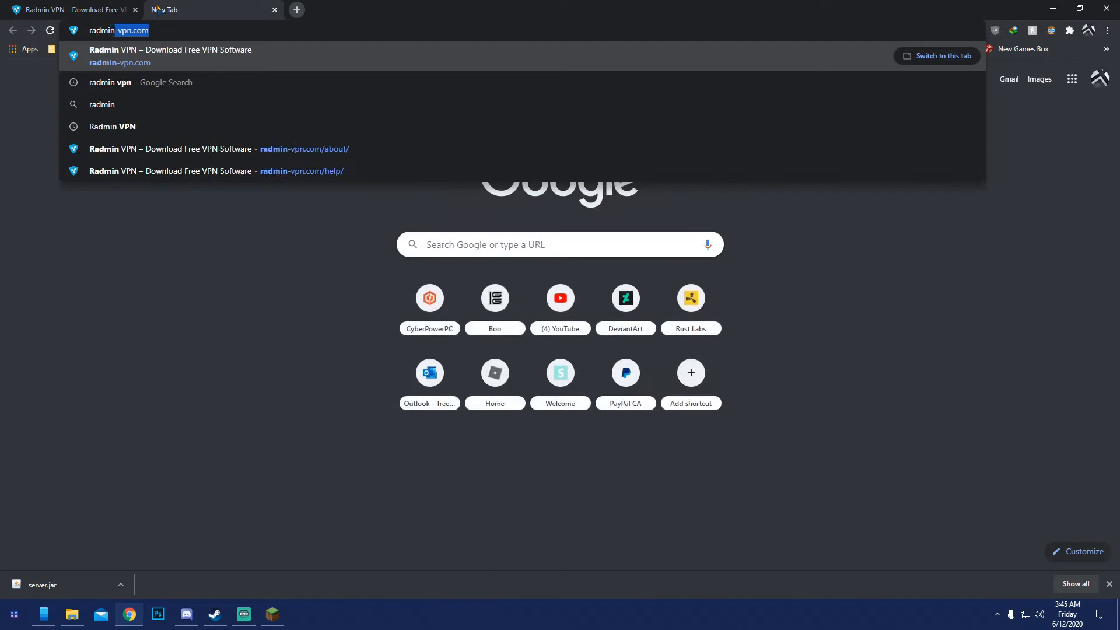
type(" vpn")
key("Return")
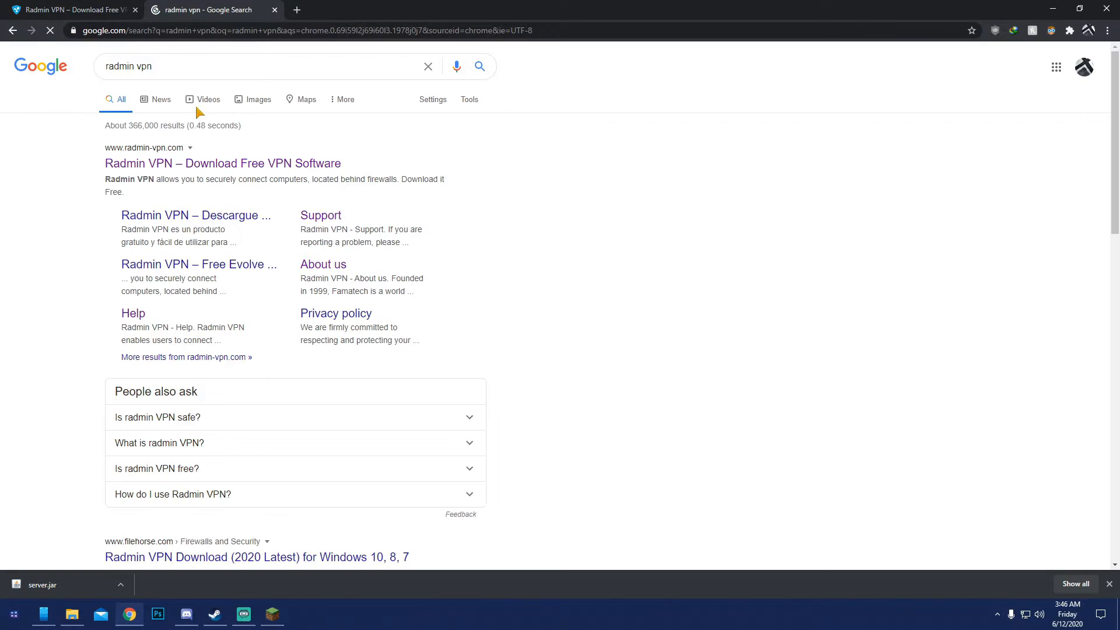
left_click(146, 165)
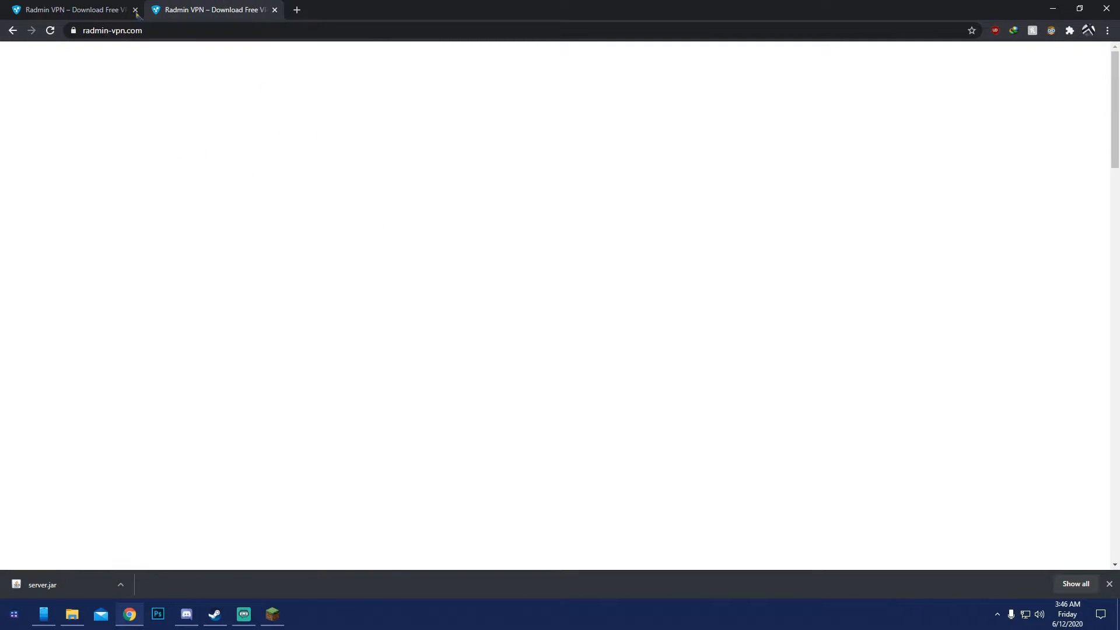
key("ctrl+w")
Download the free Radmin VPN installer, saving it as Radmin_VPN_1.1.3970.4 in the Downloads folder
scroll(626, 379, "down", 5)
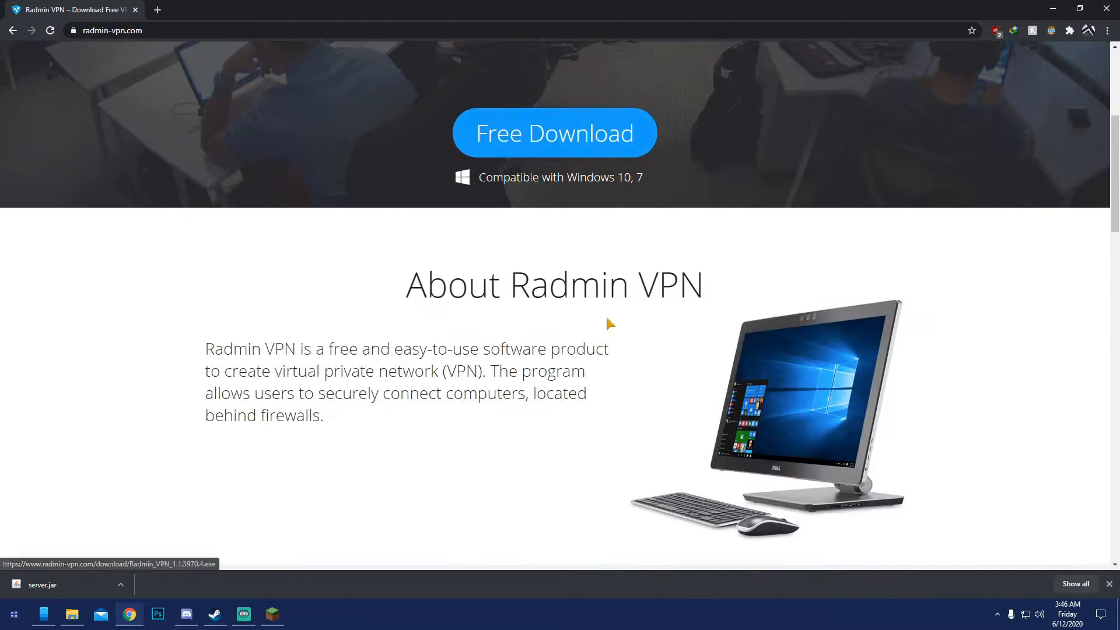
scroll(610, 320, "up", 4)
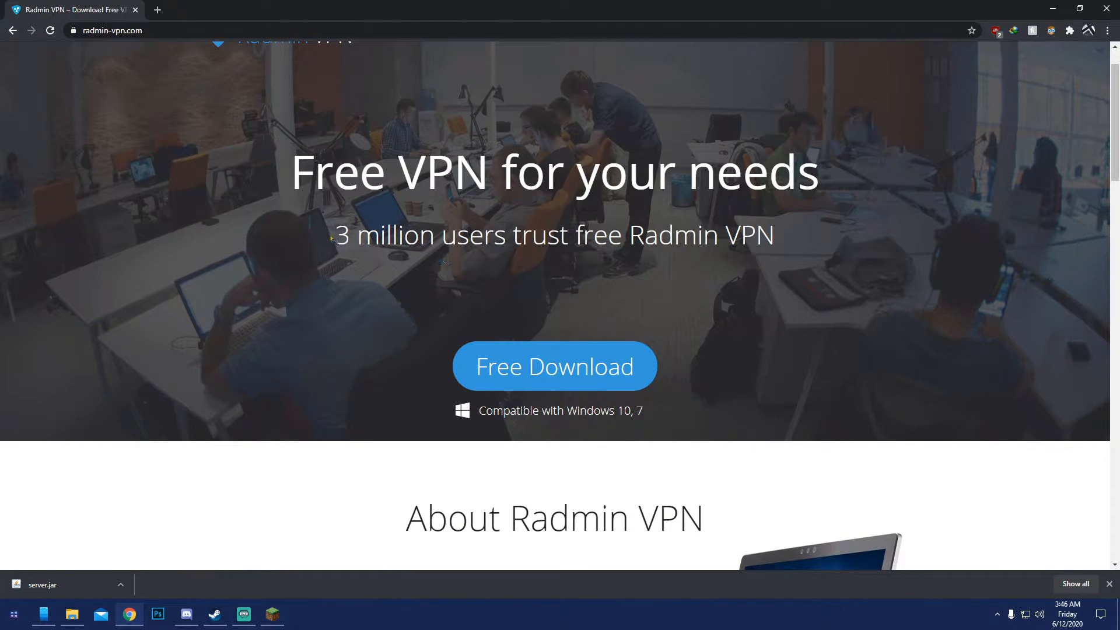
left_click_drag(332, 236, 814, 248)
left_click(816, 305)
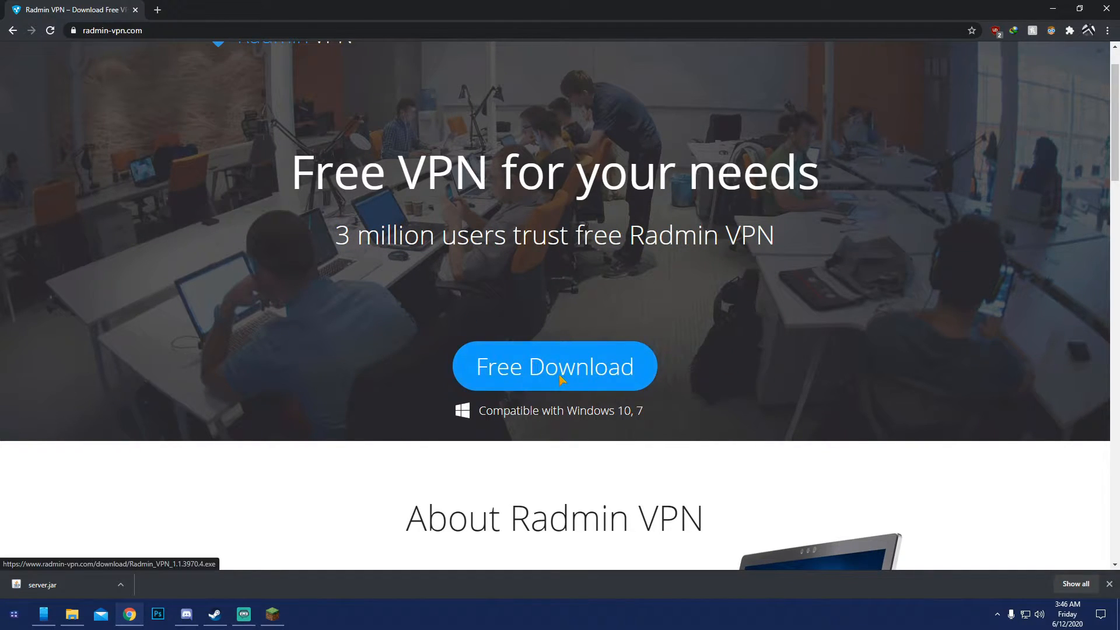
left_click(540, 368)
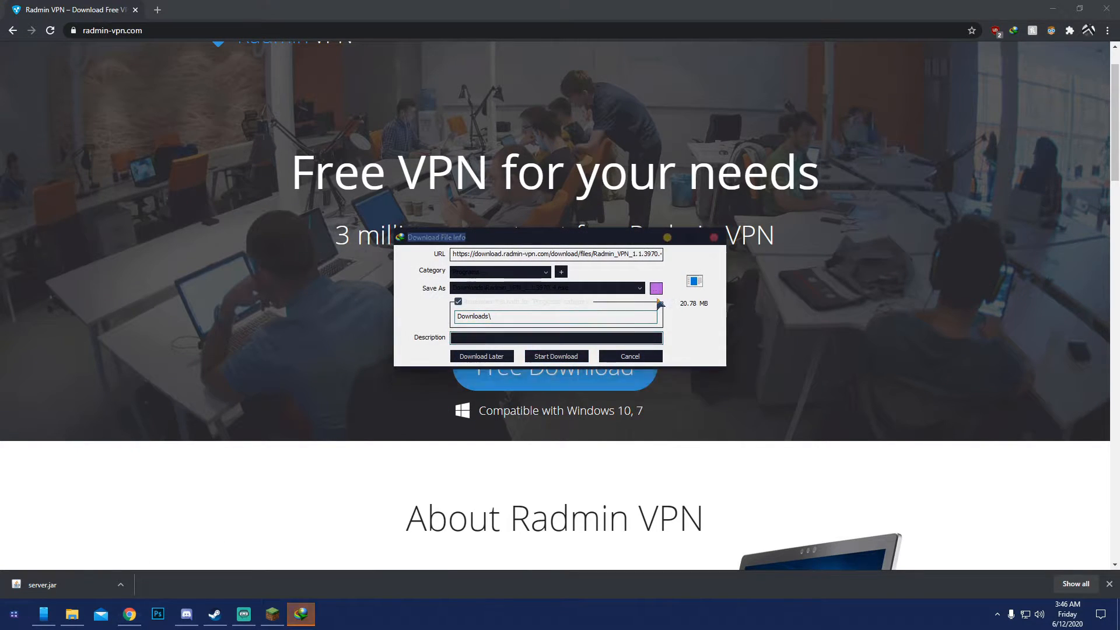
left_click(656, 288)
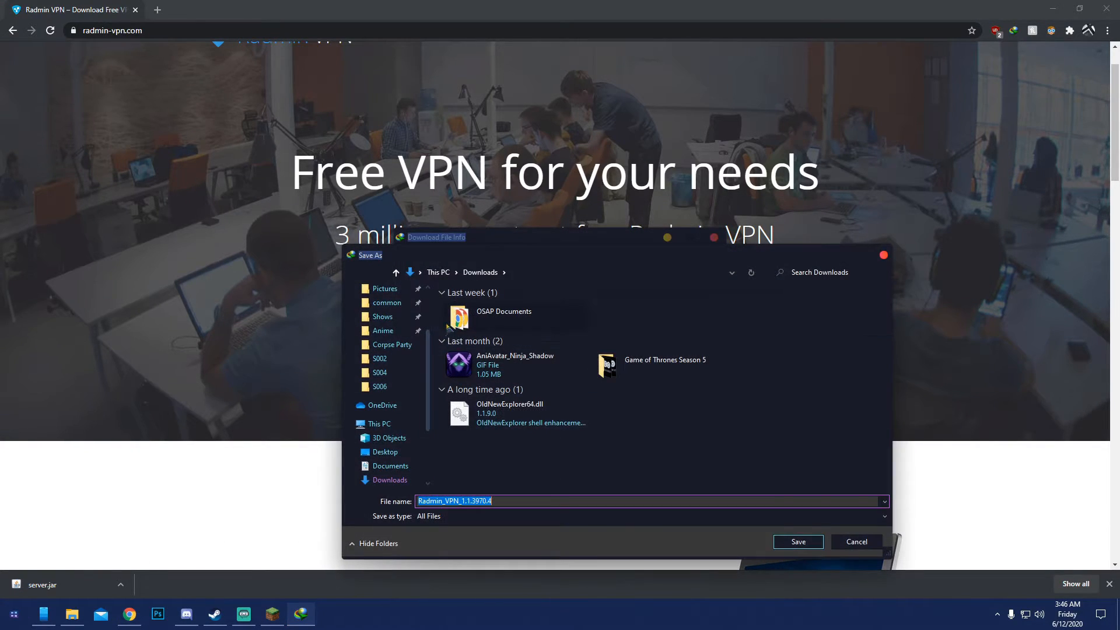
left_click(799, 542)
left_click(547, 355)
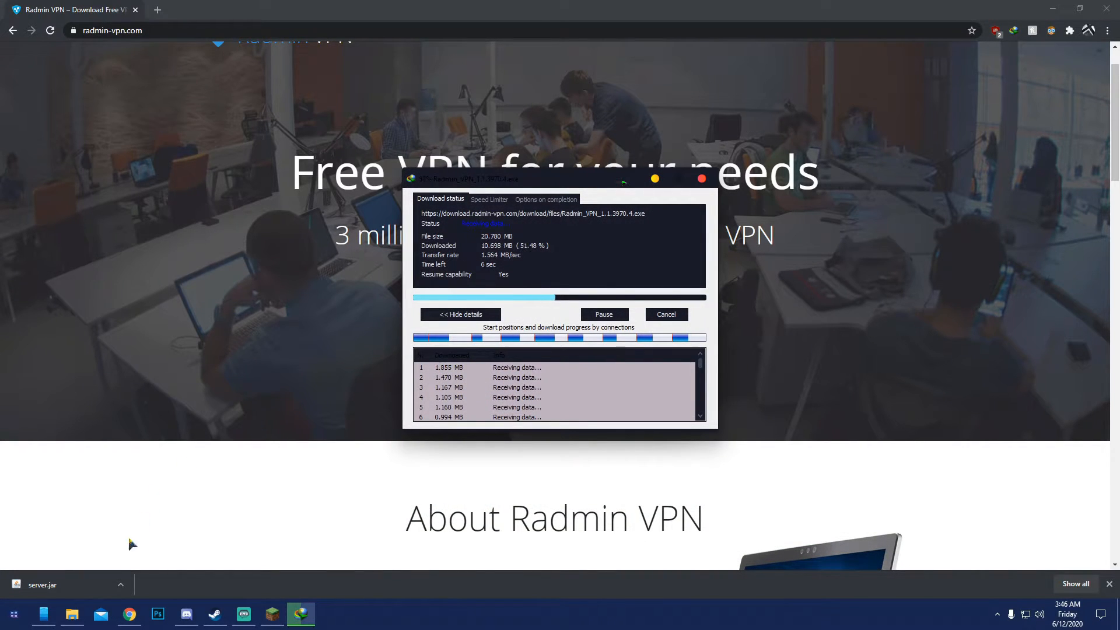
Launch the Radmin_VPN_1.1.3970.4 installer from the Downloads folder in File Explorer and close its setup language dialog
left_click(72, 614)
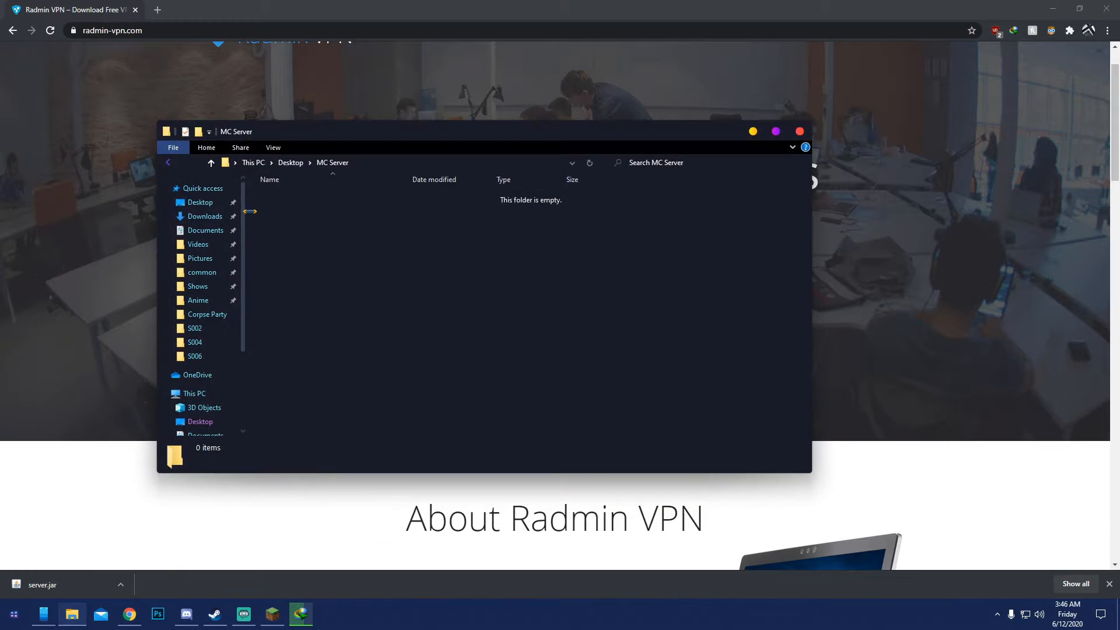
left_click(200, 421)
left_click(205, 216)
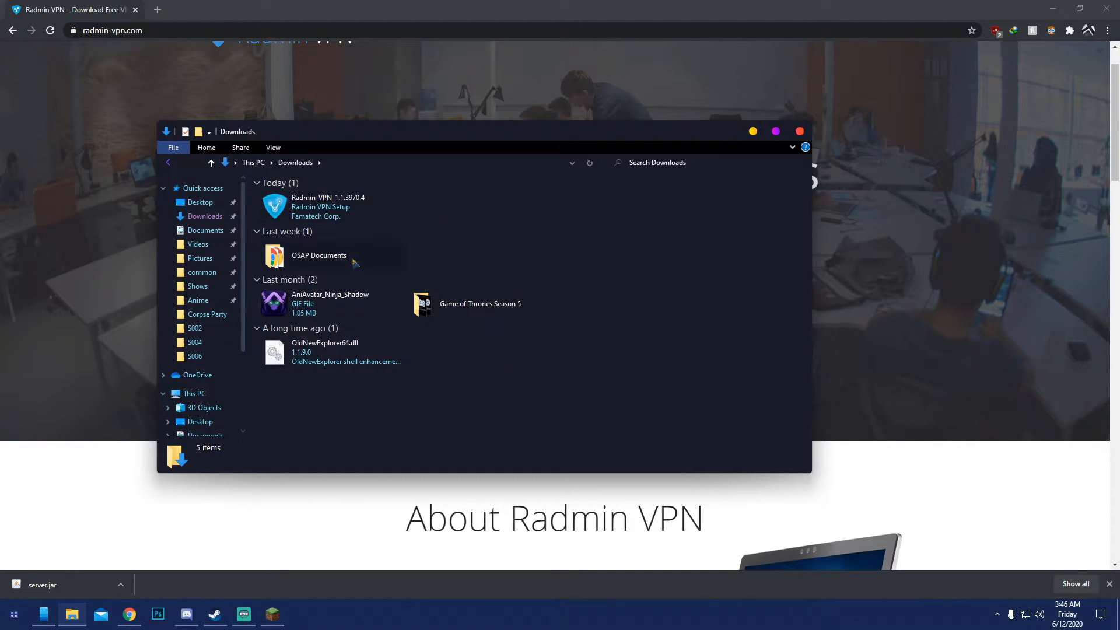
double_click(319, 212)
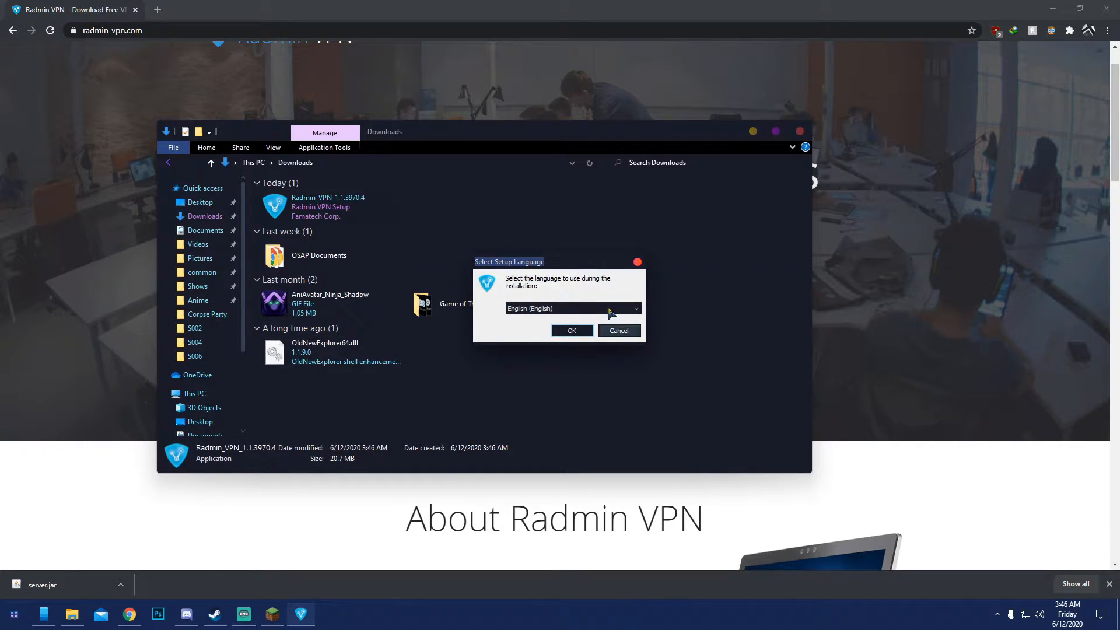
left_click(637, 263)
Delete the Radmin_VPN_1.1.3970.4 installer from the Downloads folder and minimize File Explorer
left_click(441, 204)
left_click(352, 210)
key("Delete")
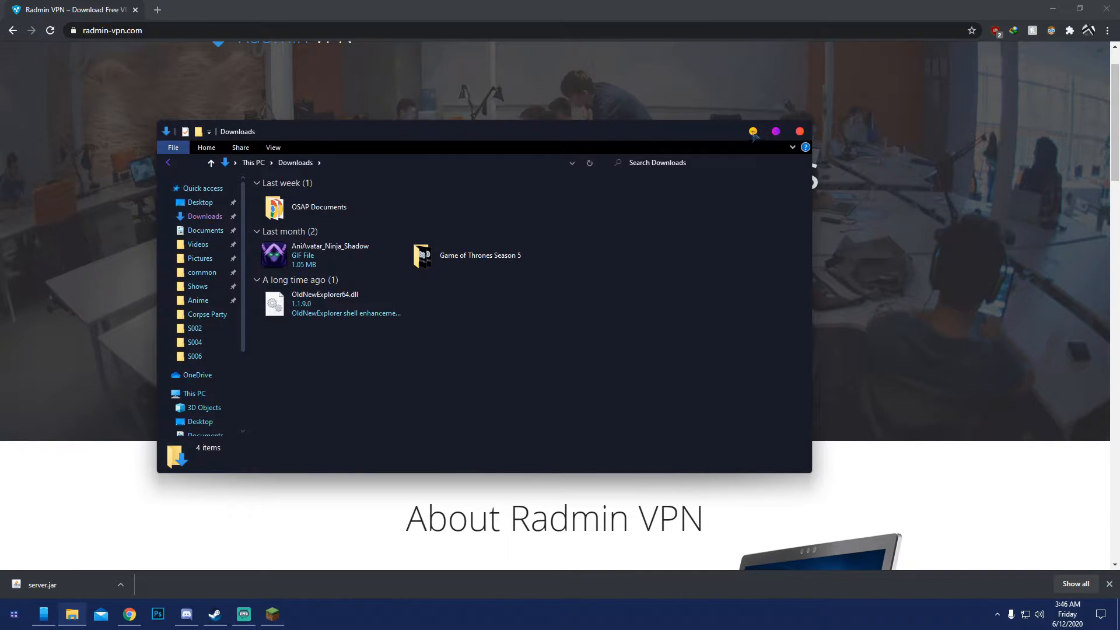
left_click(753, 131)
Search the web for "minecraft multiplayer server" and open the Minecraft Server Download page on minecraft.net
left_click(158, 30)
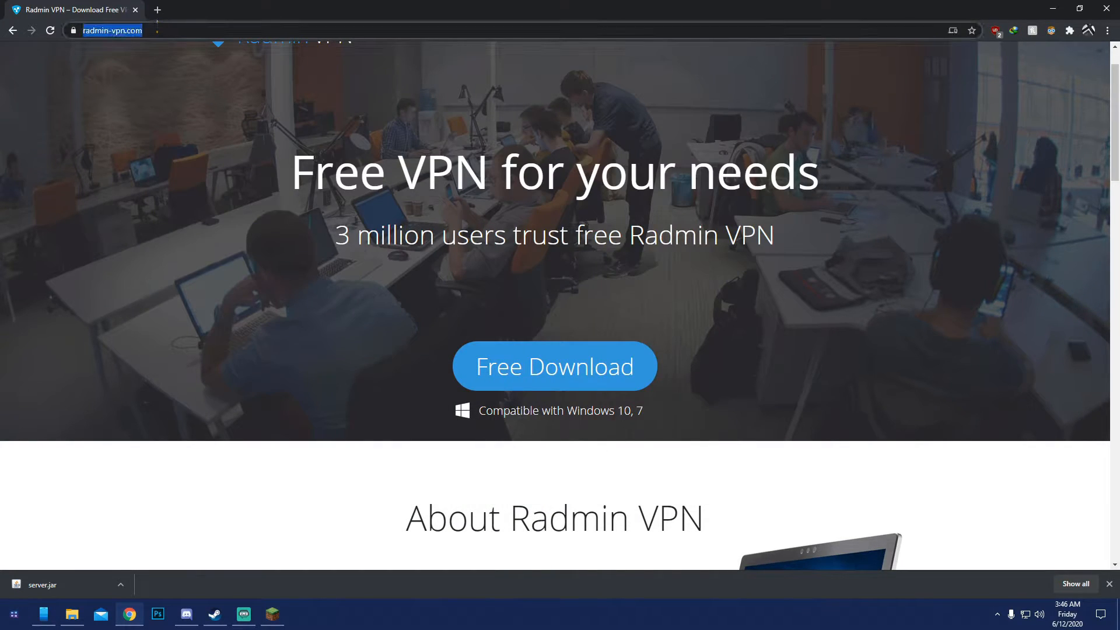
type("minecraft ")
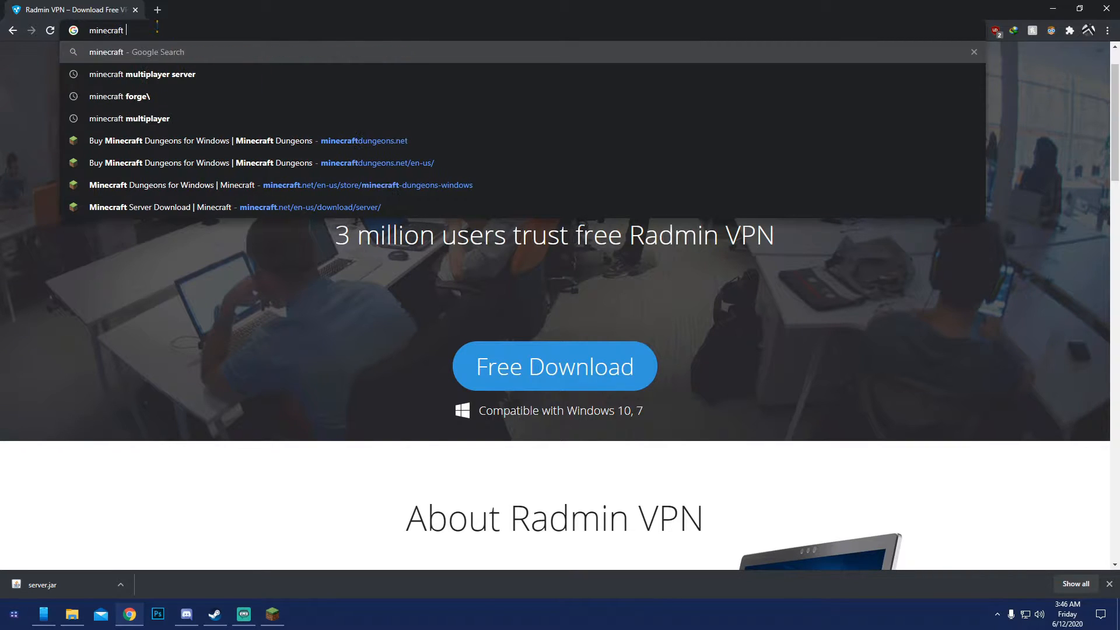
type("m")
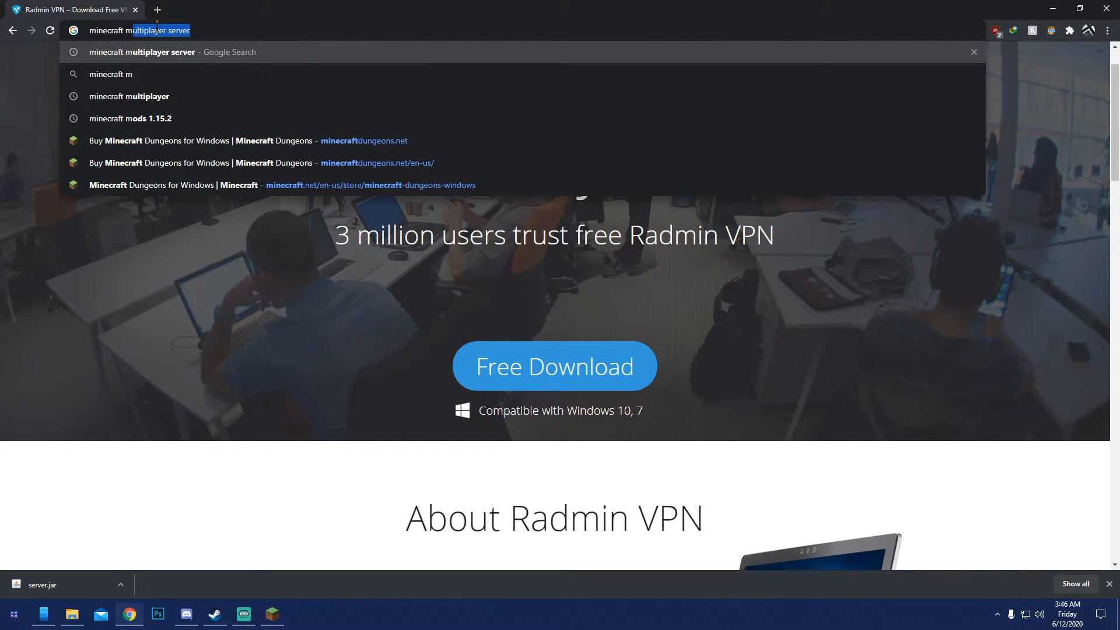
key("Return")
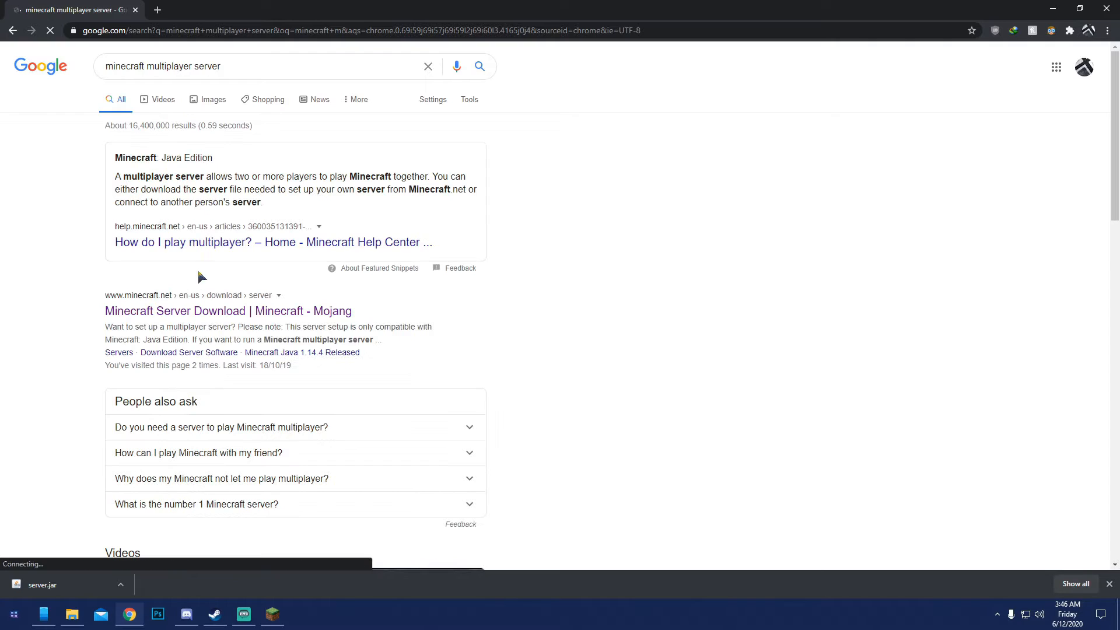
left_click(184, 312)
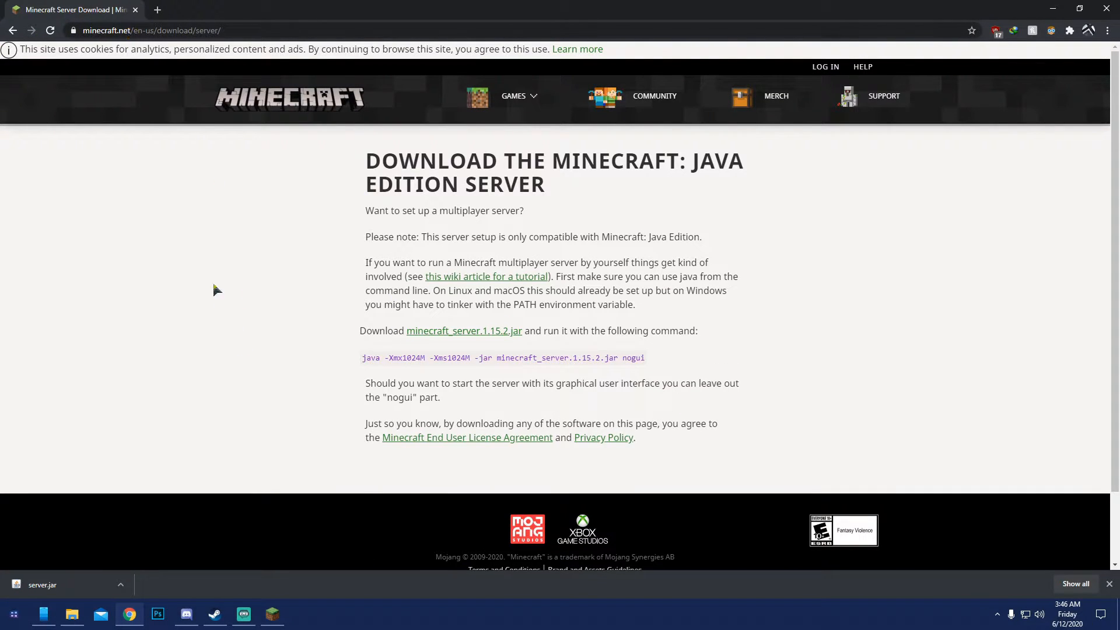
left_click(12, 31)
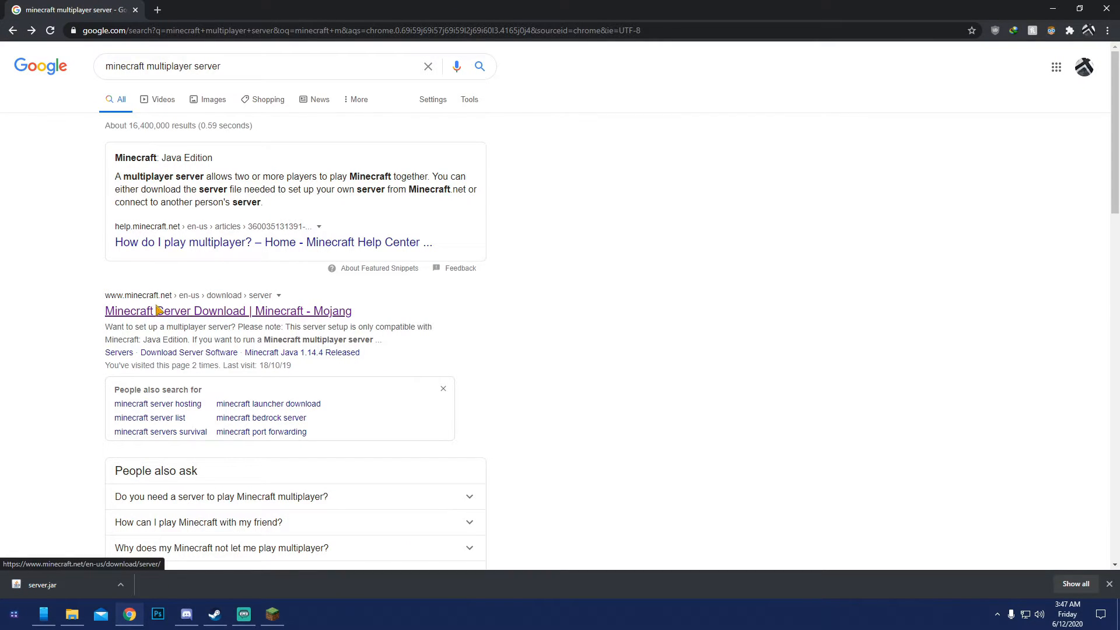
left_click(234, 311)
left_click_drag(221, 31, 80, 35)
left_click(204, 242)
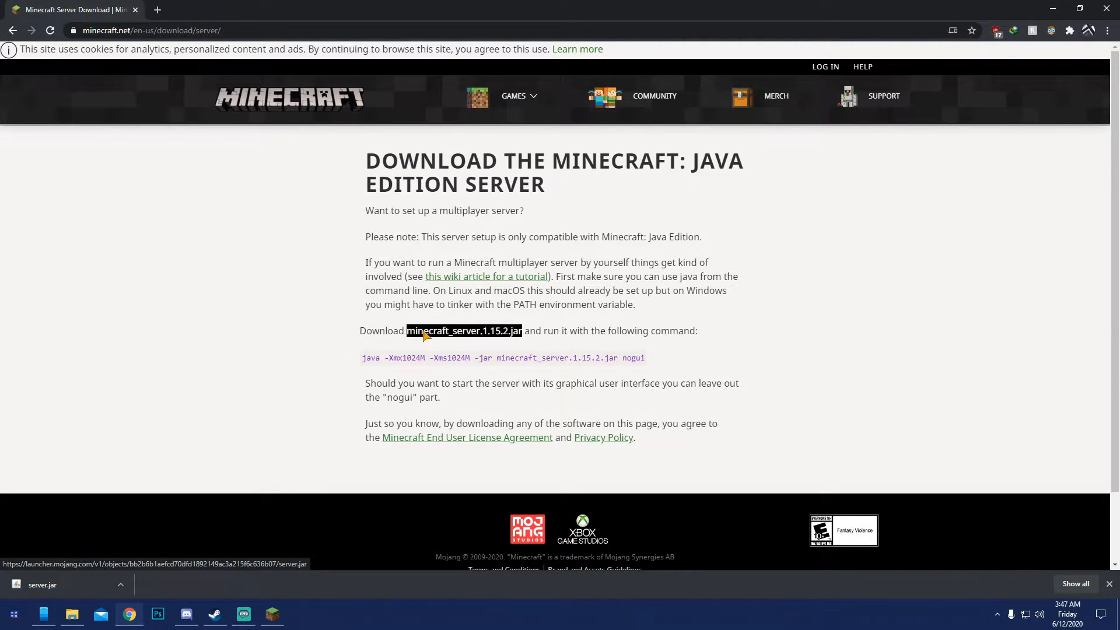
Download minecraft_server.1.15.2.jar, saving it as server in the MC Server folder on the Desktop, and minimize the browser
left_click(470, 334)
scroll(270, 269, "up", 5)
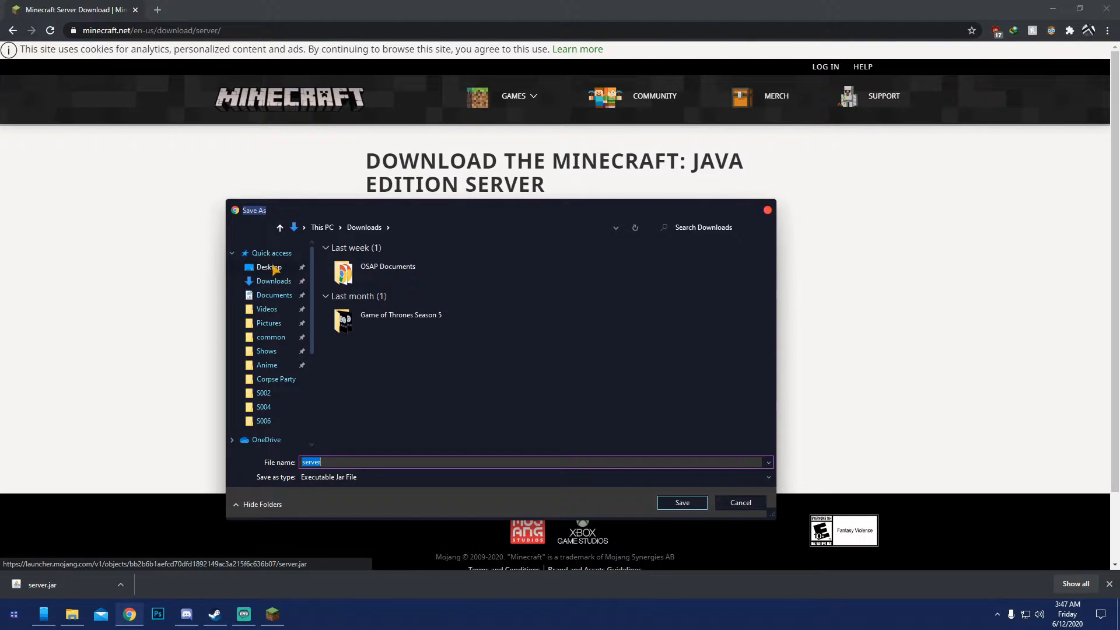
left_click(269, 267)
double_click(357, 273)
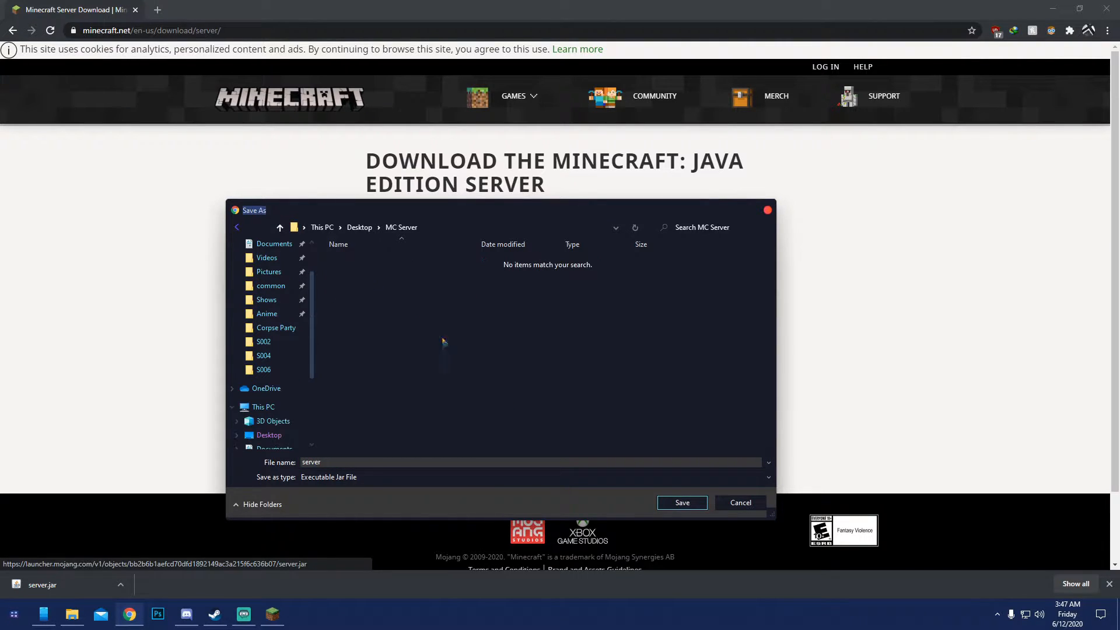
left_click(681, 503)
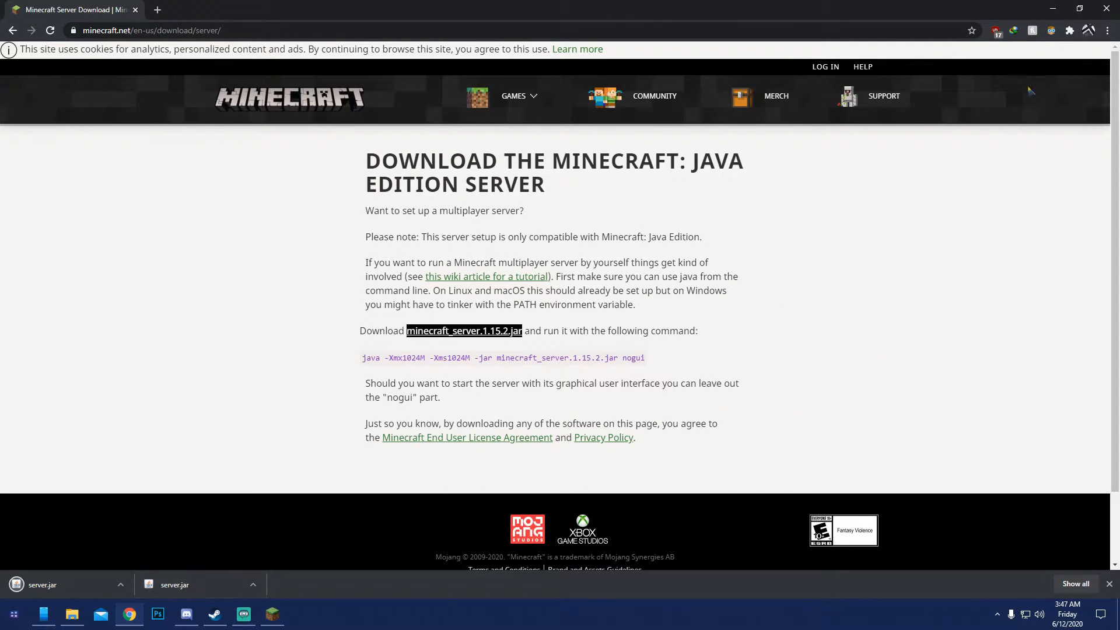
left_click(1053, 8)
Open the Desktop's MC Server folder in File Explorer and run the server jar file to generate its files
left_click(72, 614)
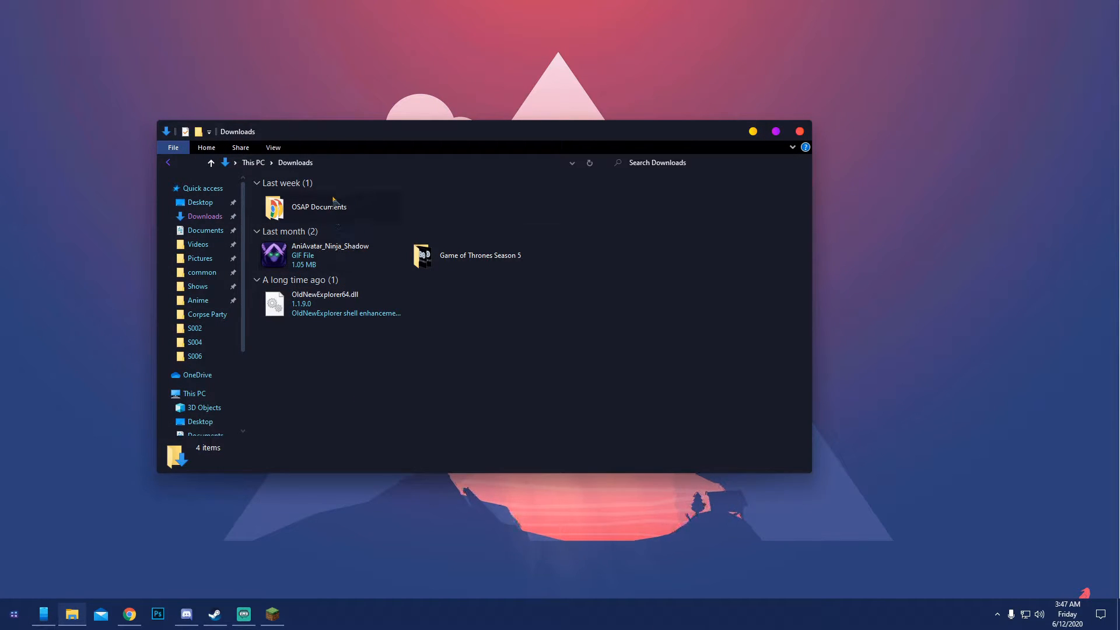
left_click(207, 204)
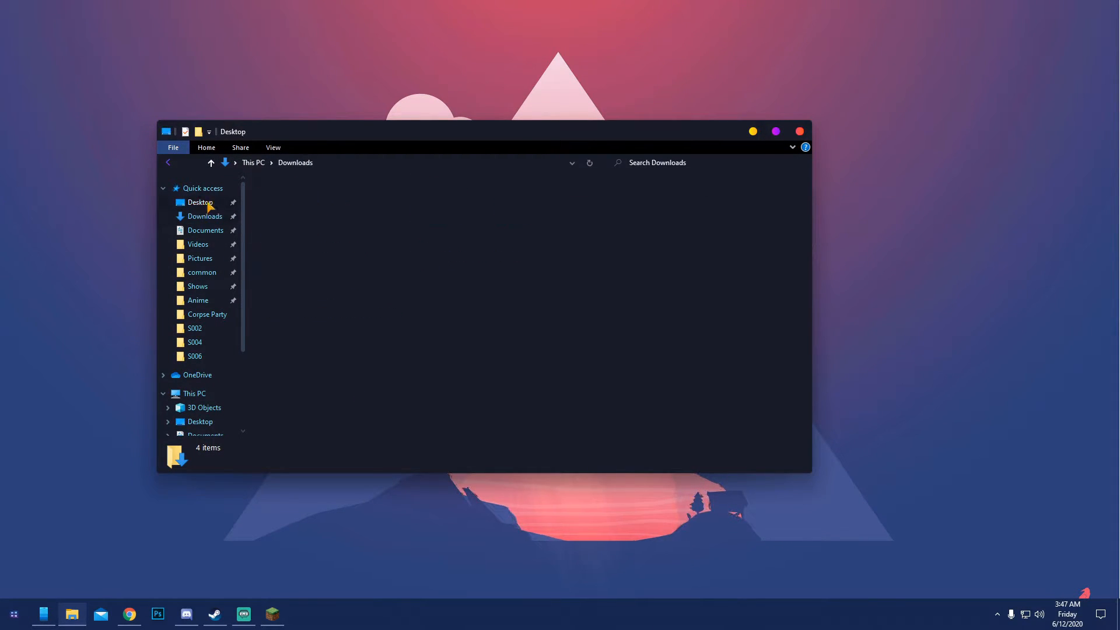
double_click(293, 210)
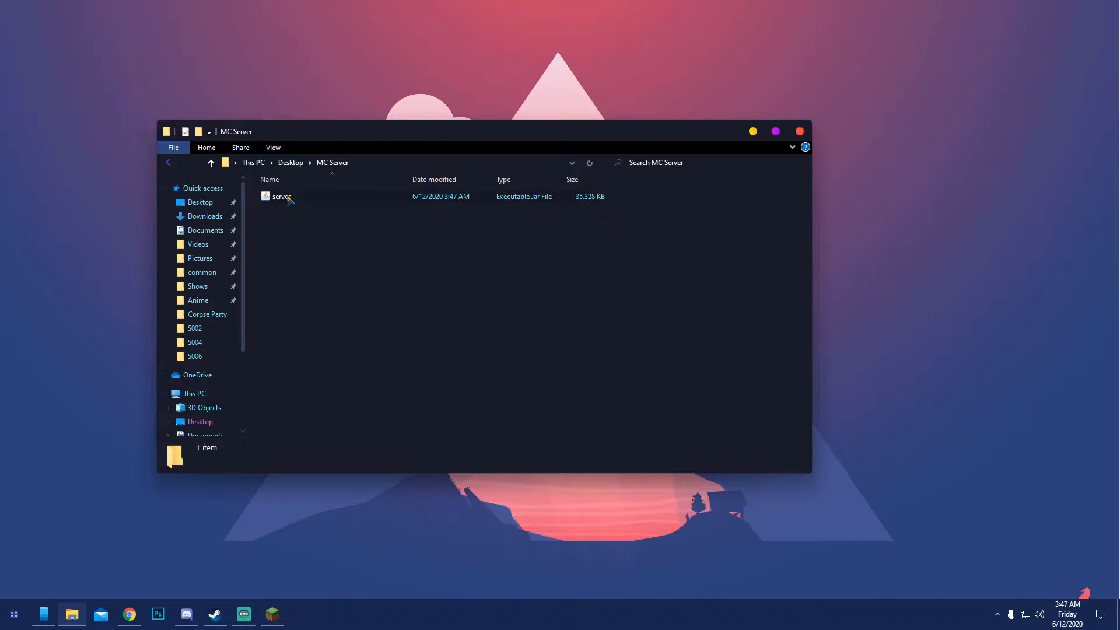
left_click(289, 197)
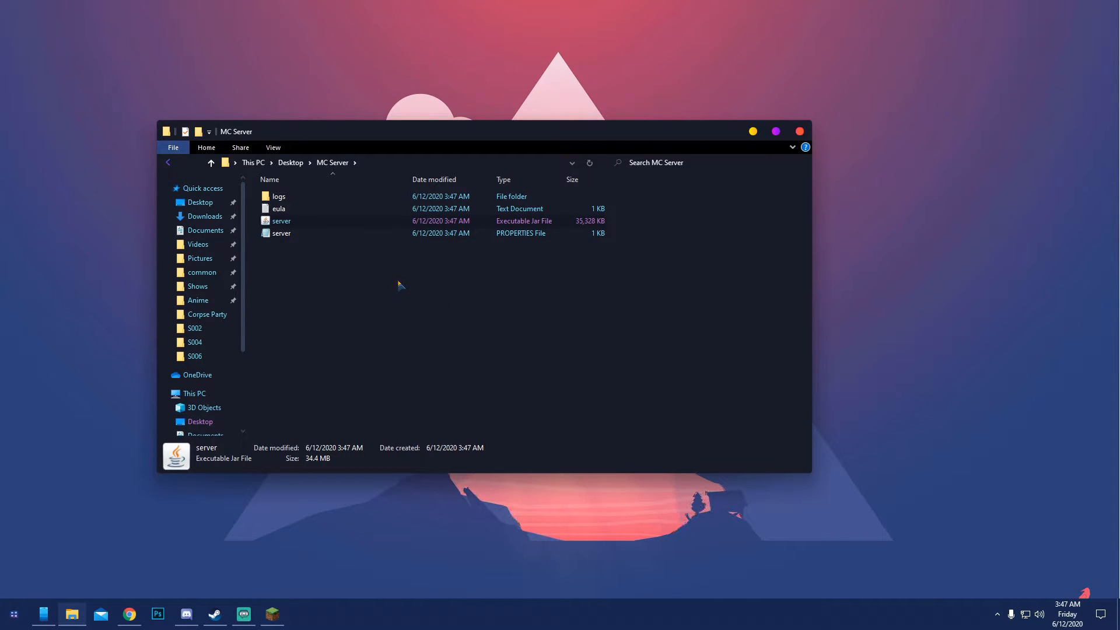
Accept the Minecraft EULA by setting eula=true in the eula text file, and save and close the file
double_click(279, 209)
left_click_drag(139, 176, 112, 178)
type("true")
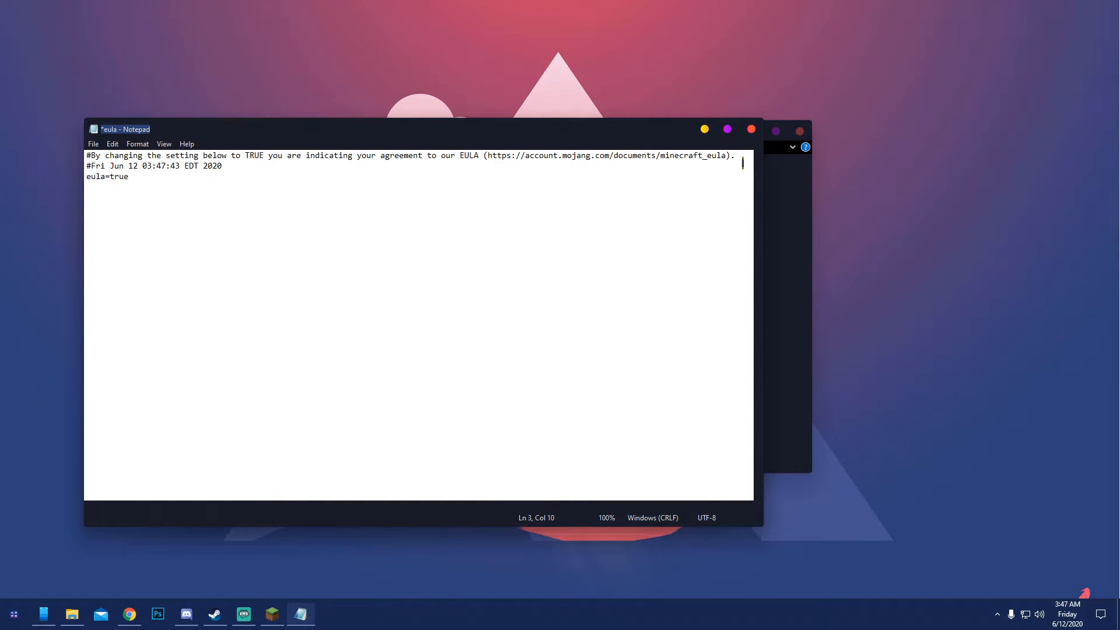
left_click_drag(726, 155, 489, 156)
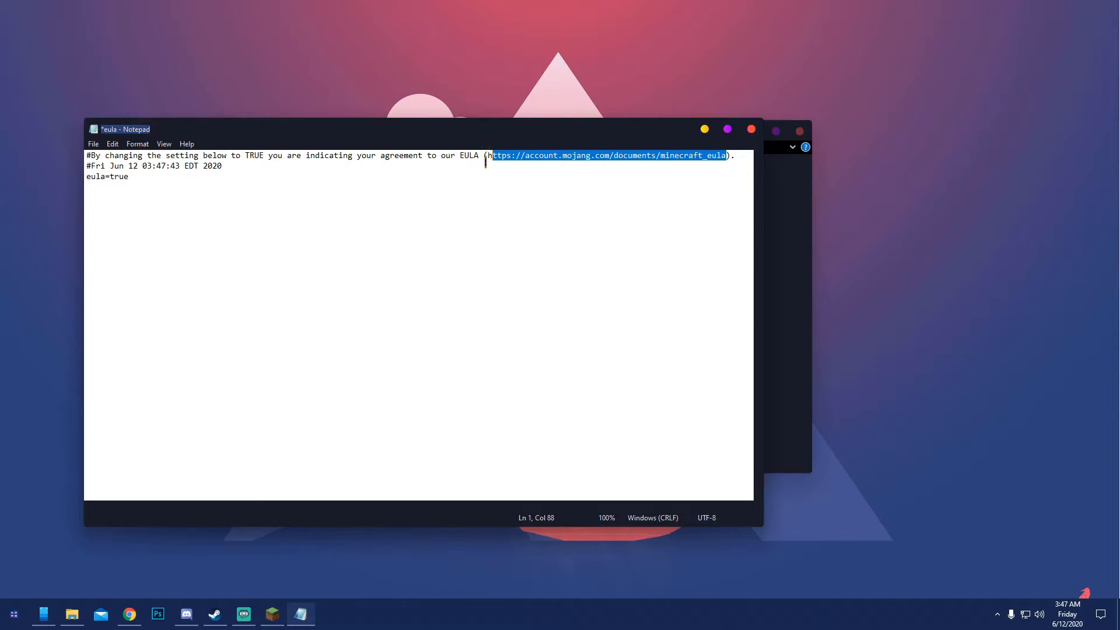
left_click(306, 192)
left_click(94, 144)
left_click(108, 194)
left_click(752, 129)
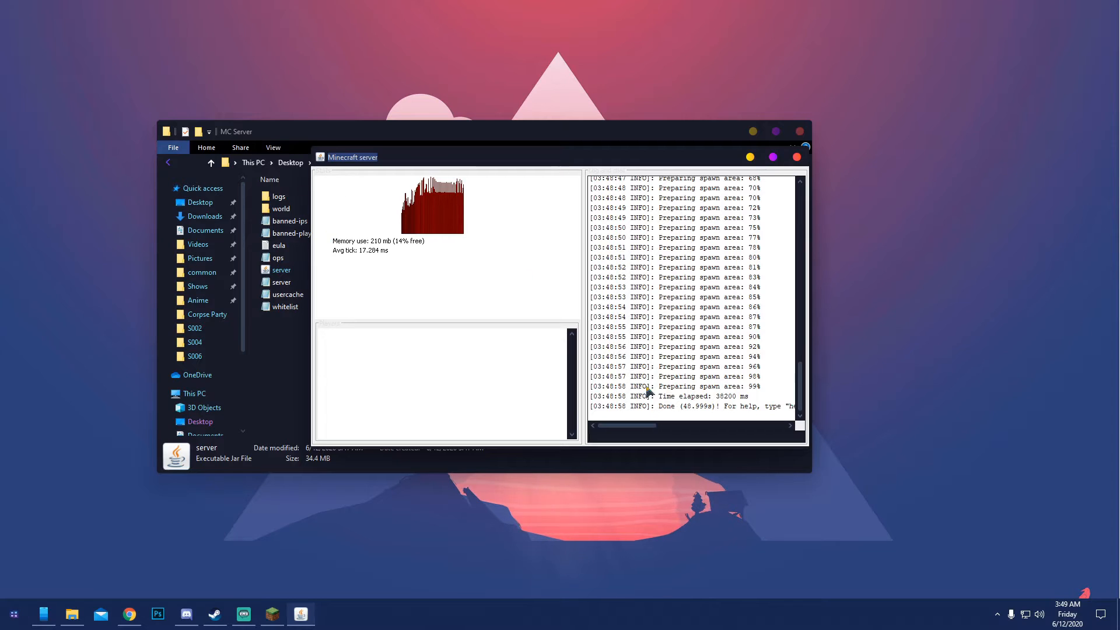
Shut down the running Minecraft server by issuing the stop command in its console
left_click(663, 435)
type("stop")
key("Return")
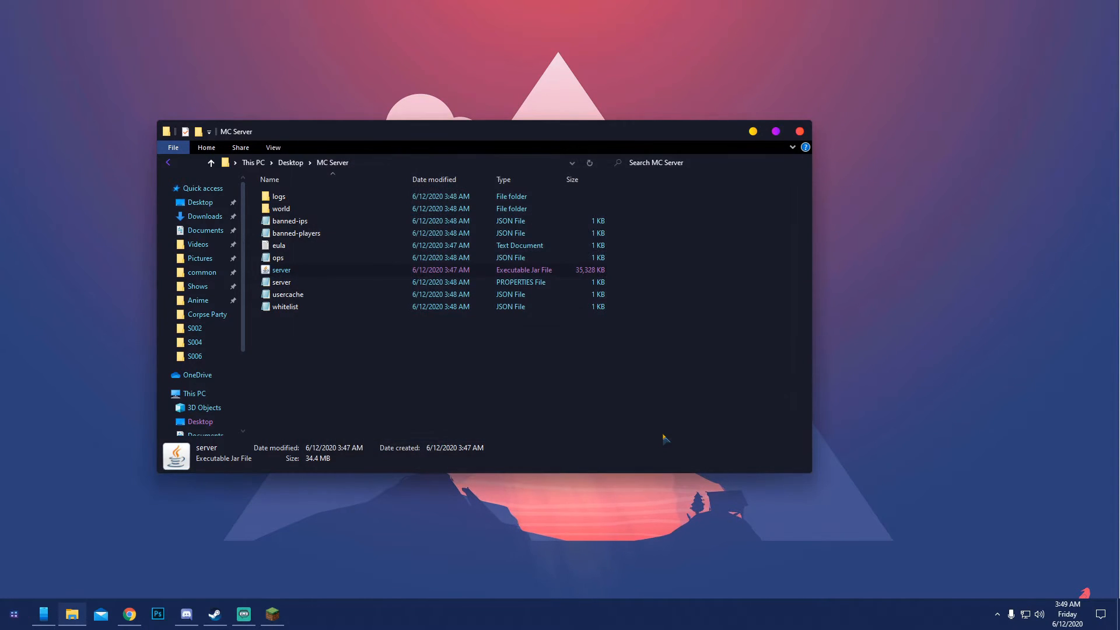
left_click(622, 384)
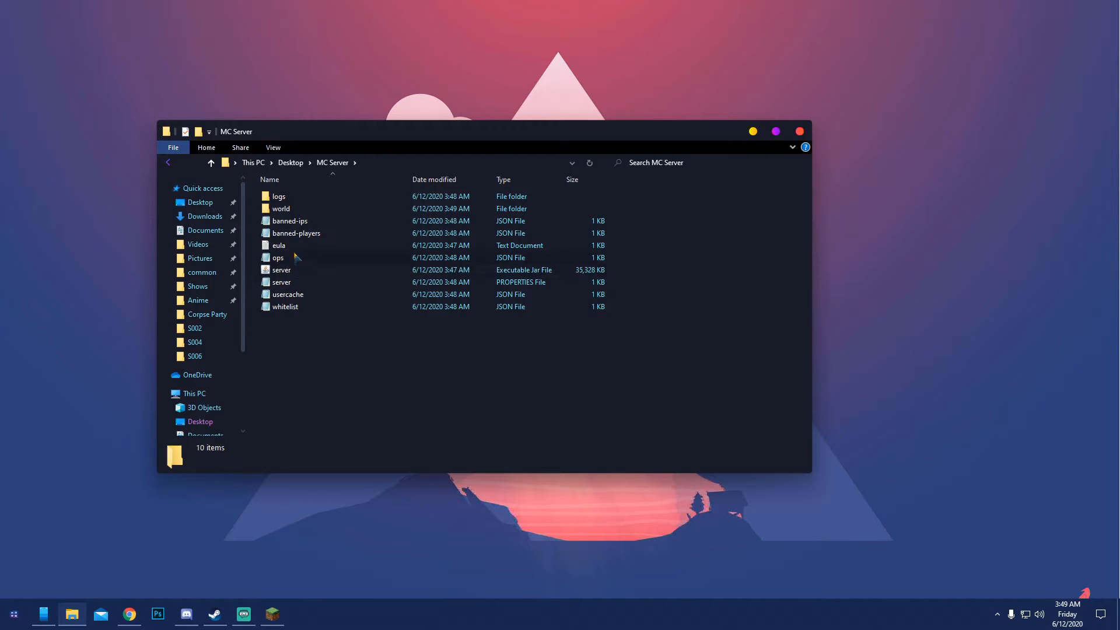
Look inside the logs and world folders of MC Server and return to the main folder
double_click(279, 198)
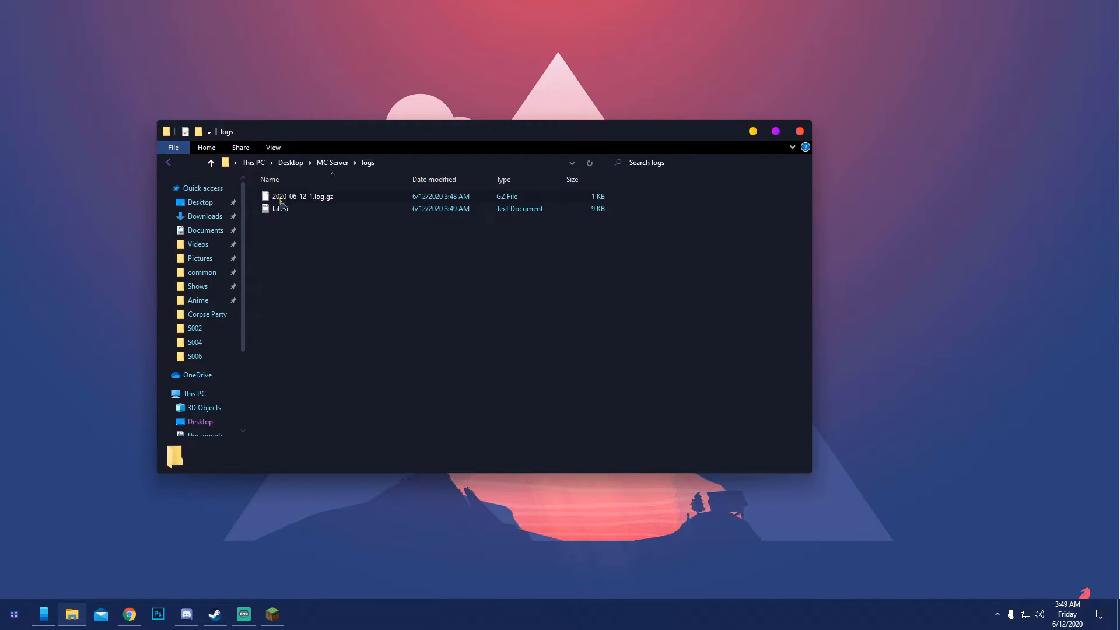
left_click(168, 163)
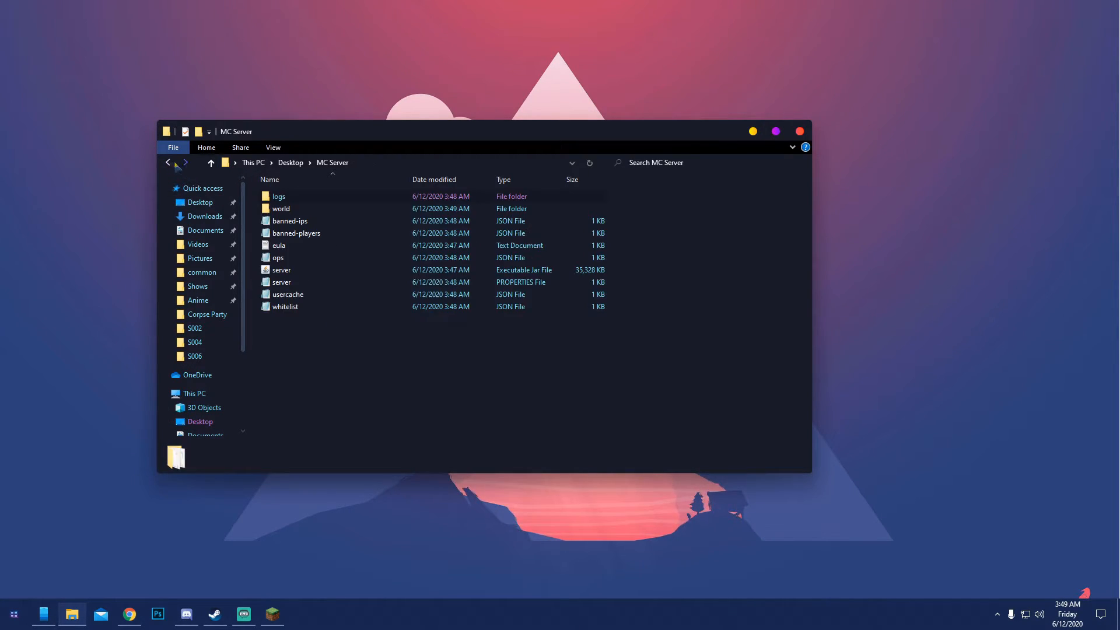
double_click(280, 209)
left_click(169, 162)
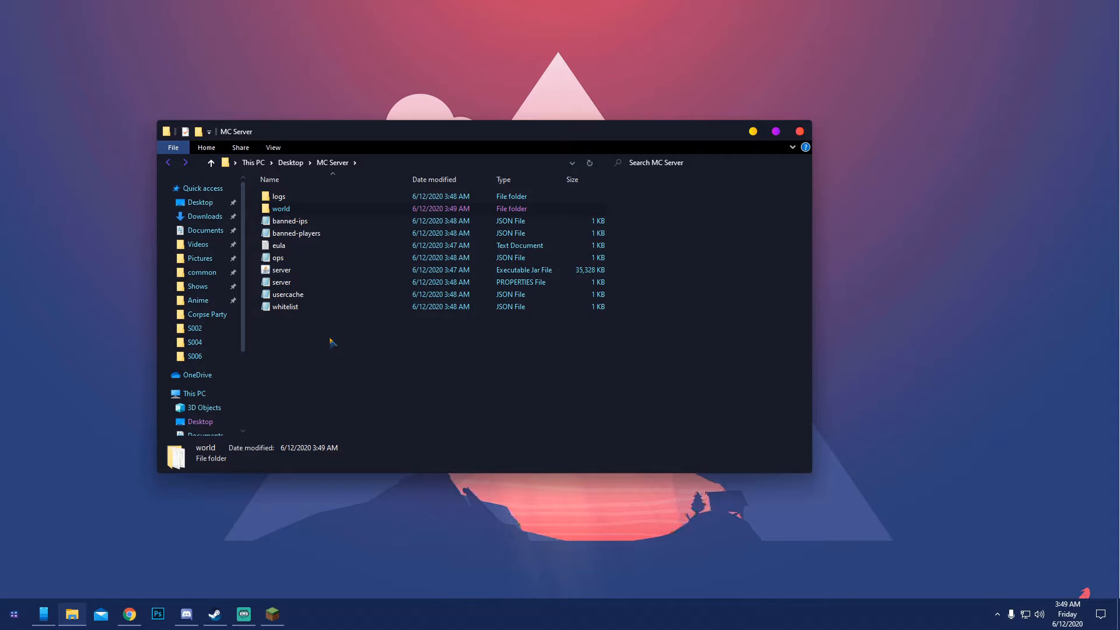
Try entering a player name in the ops JSON file and close it without saving
double_click(281, 258)
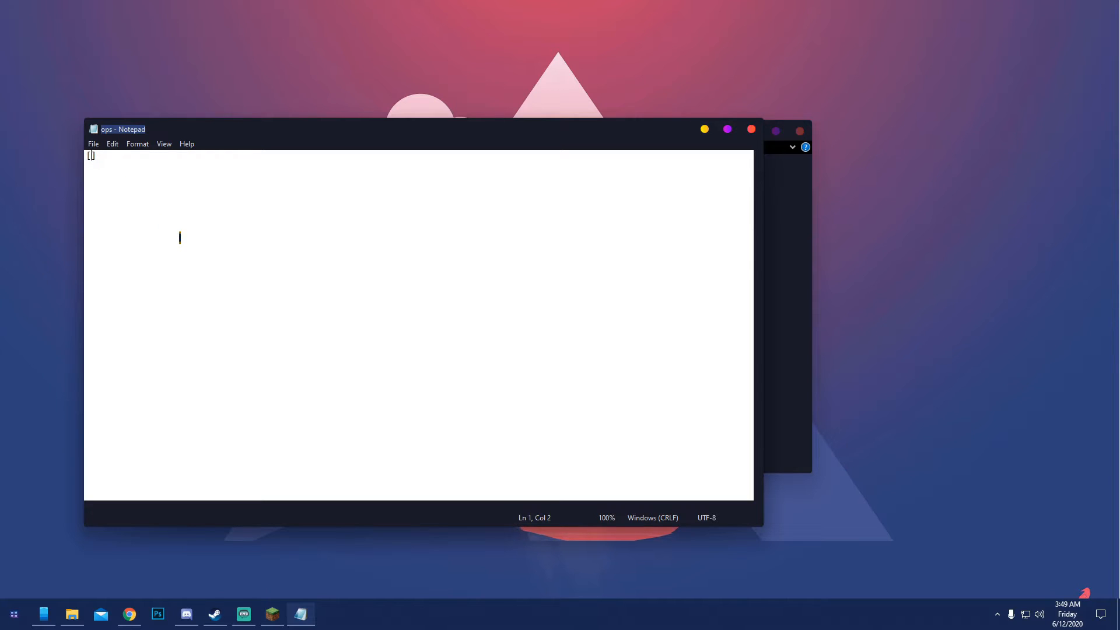
type("chadzer")
left_click(751, 129)
left_click(568, 313)
left_click(449, 377)
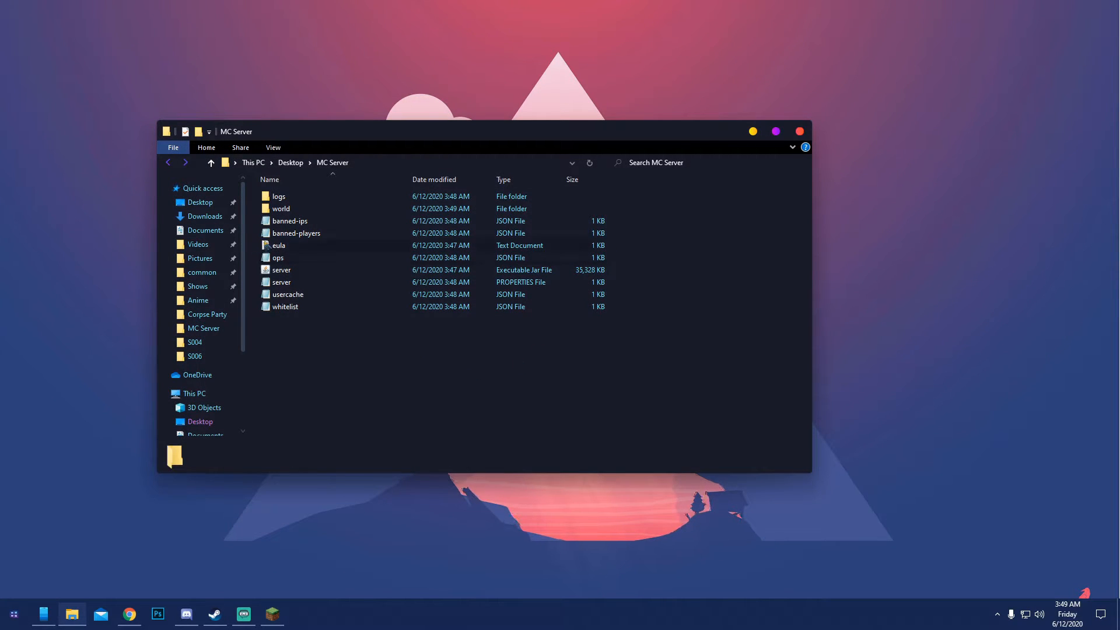
Inspect the contents of the usercache and whitelist JSON files, closing each one
double_click(299, 295)
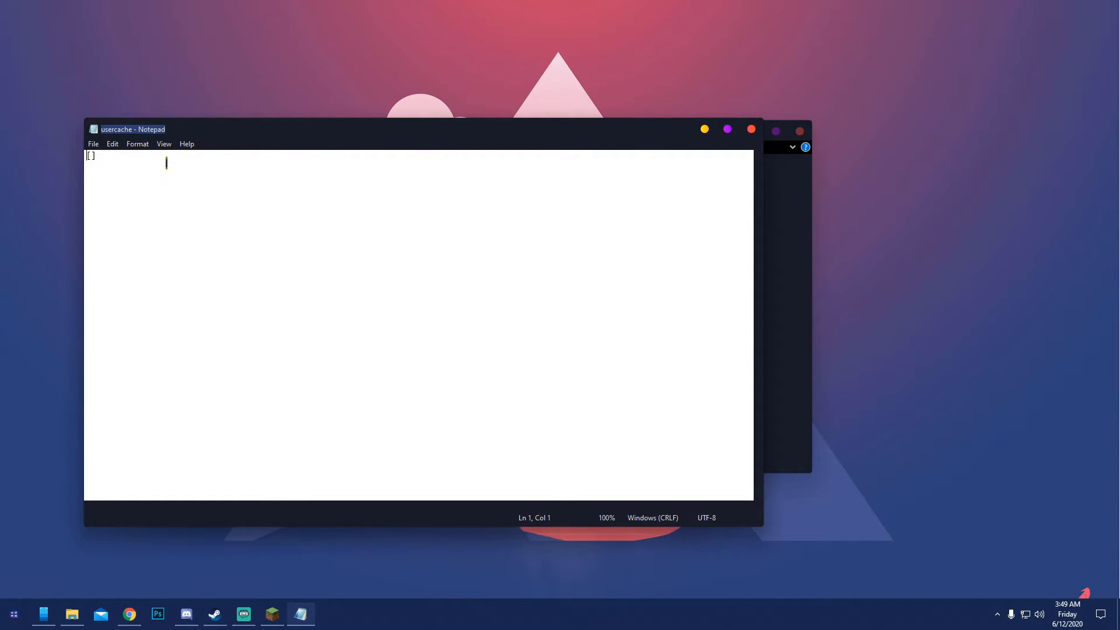
left_click(752, 129)
left_click(342, 377)
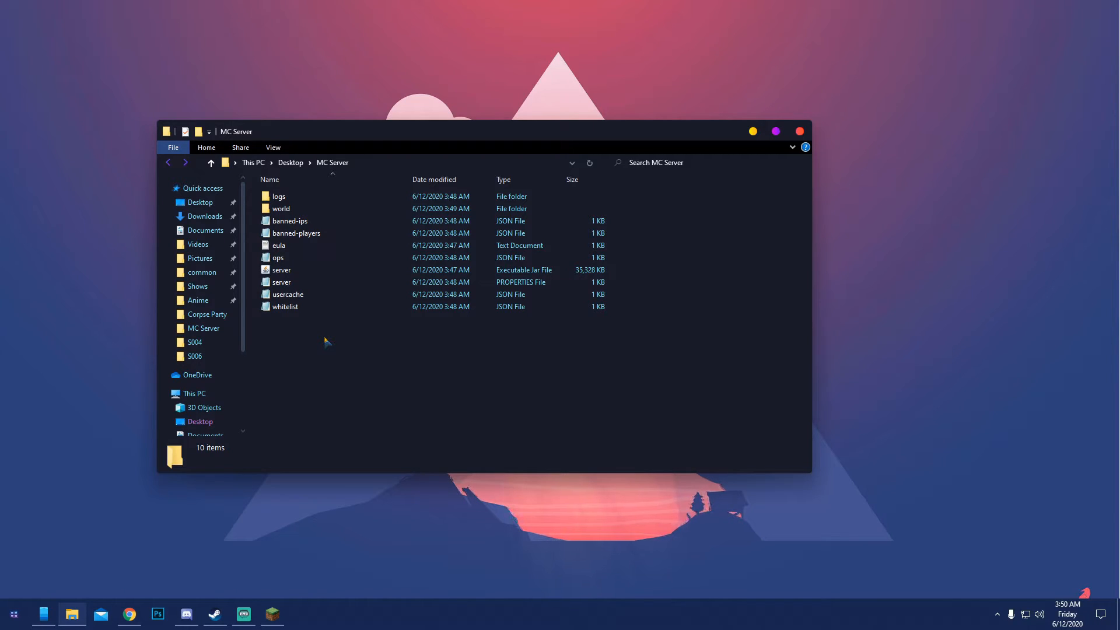
double_click(303, 308)
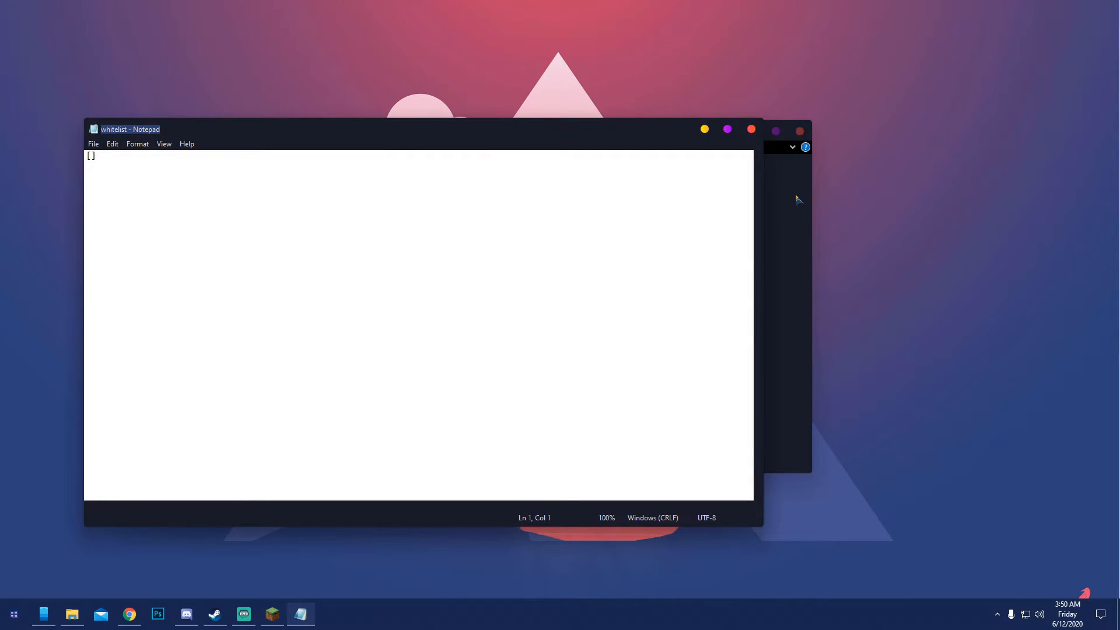
left_click(751, 129)
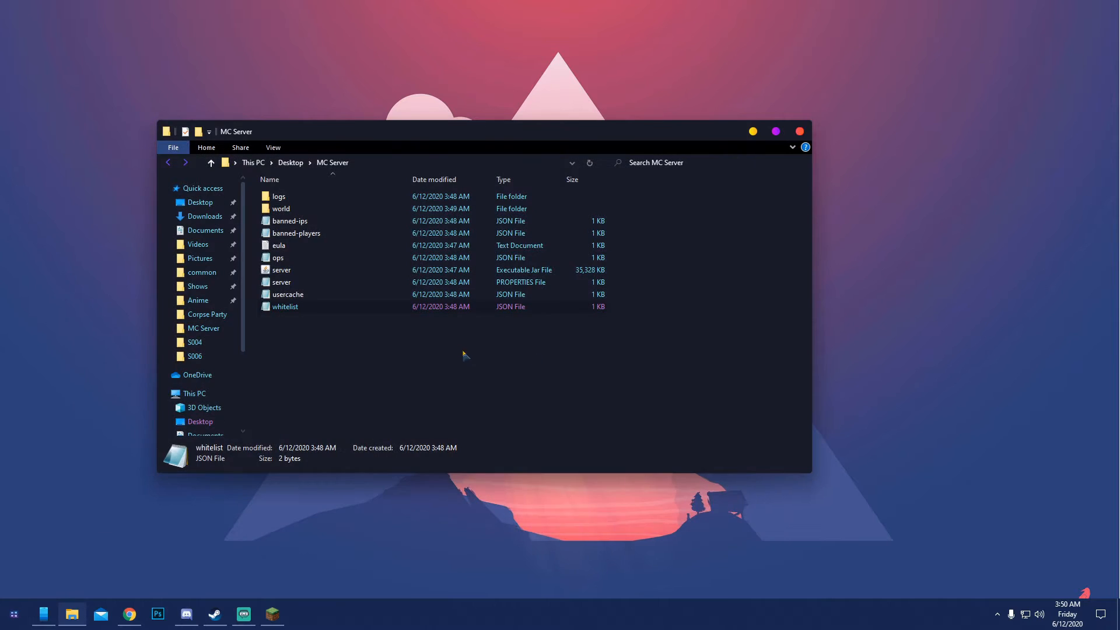
Open the server PROPERTIES file and examine its settings, especially the server-ip and online-mode lines
double_click(285, 283)
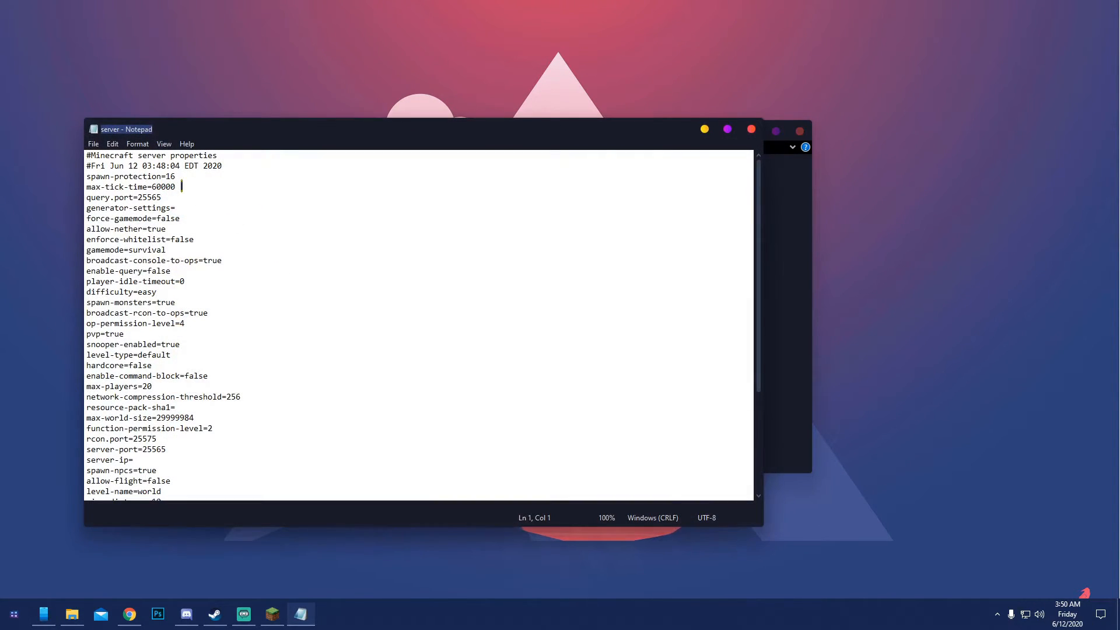
scroll(204, 419, "down", 5)
scroll(208, 403, "up", 5)
scroll(203, 474, "down", 5)
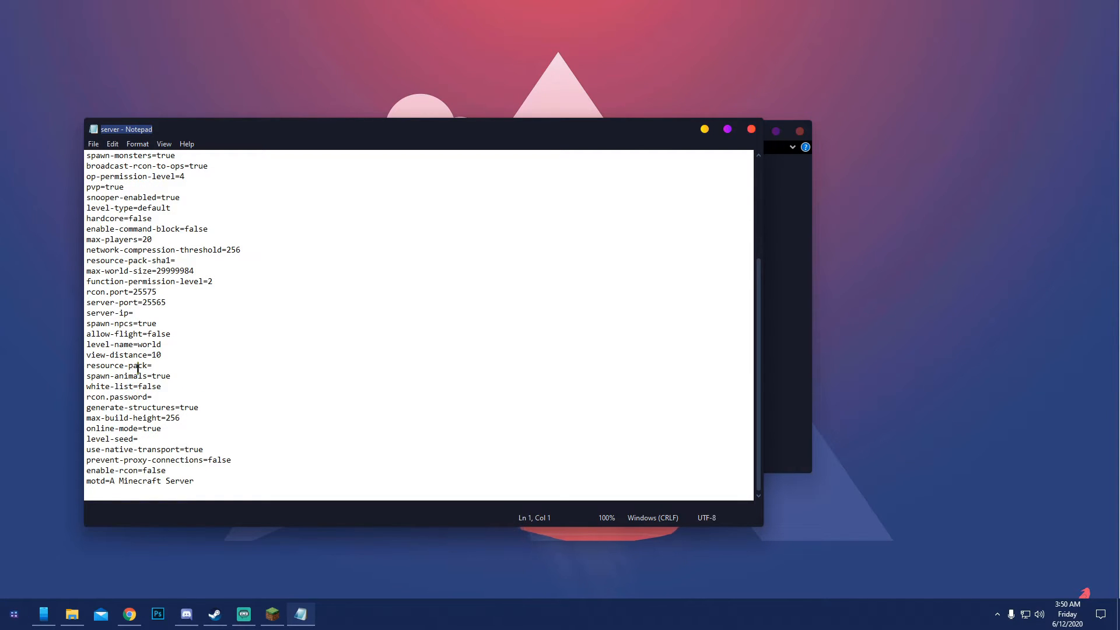
left_click_drag(139, 313, 86, 313)
left_click(171, 398)
left_click_drag(164, 428, 86, 428)
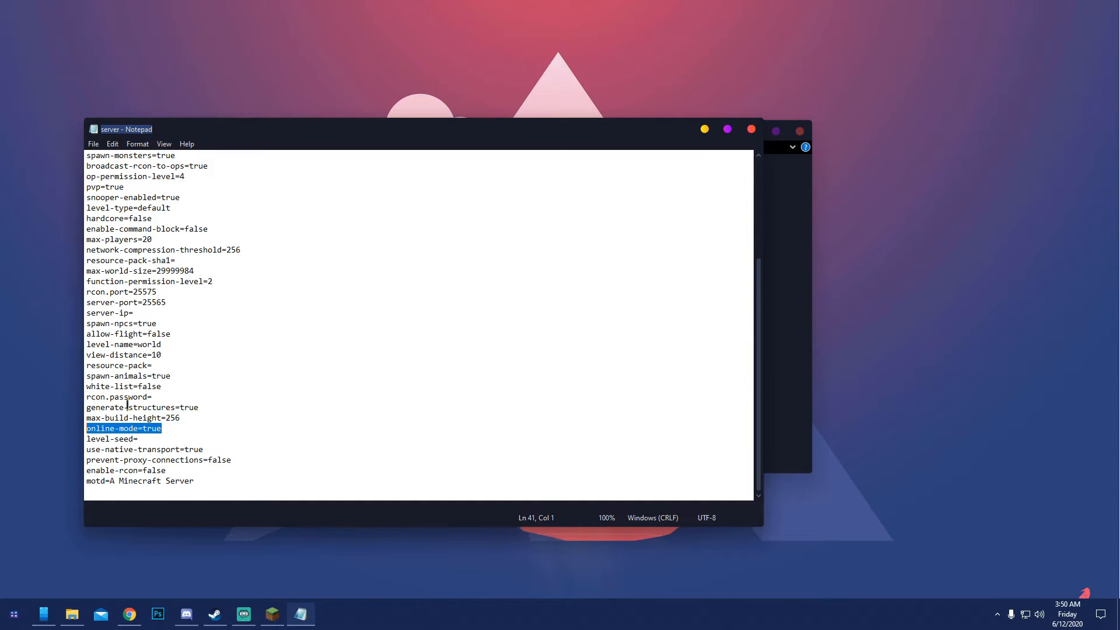
Try online-mode as false in the server properties, put it back to true, and look through the other settings
left_click_drag(173, 428, 143, 428)
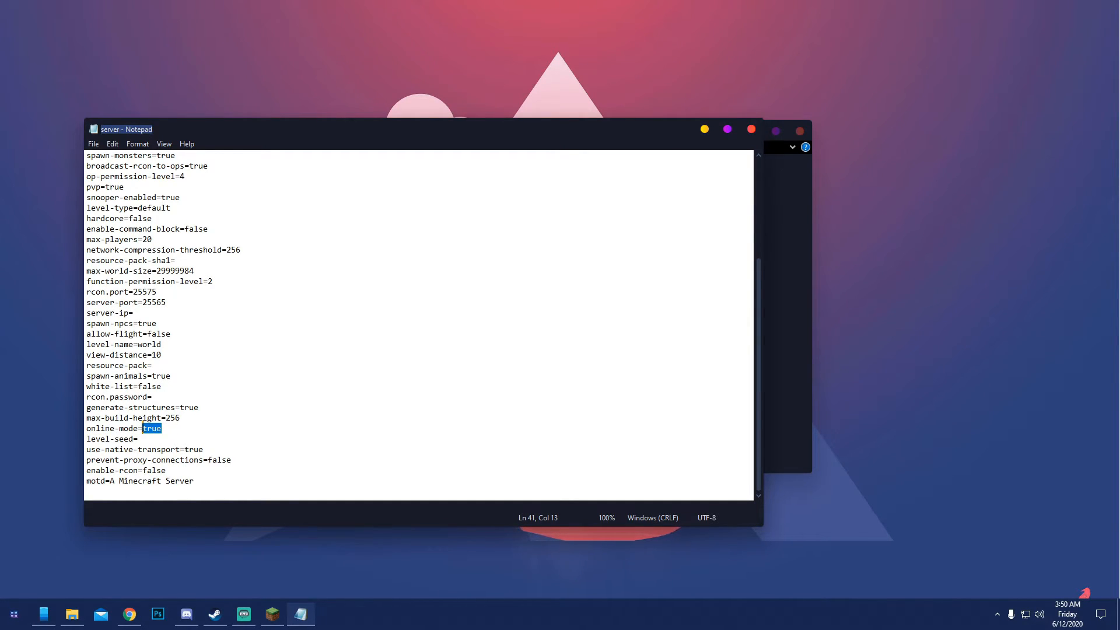
type("false")
type("true")
scroll(163, 374, "up", 5)
scroll(182, 383, "down", 2)
scroll(193, 409, "up", 2)
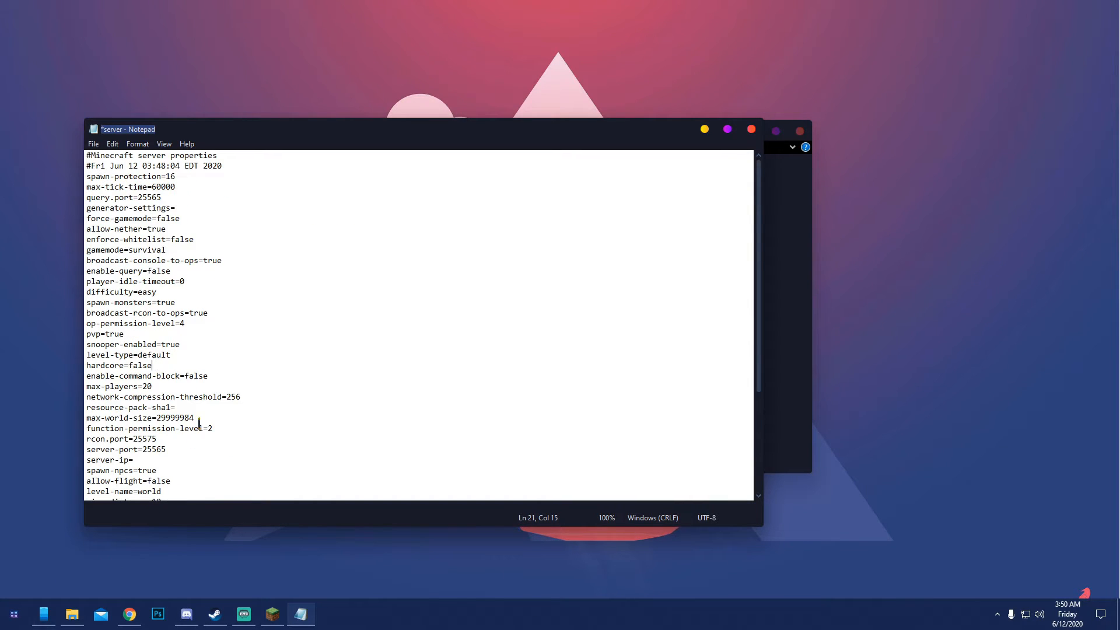
Launch Radmin VPN and place its window beside the open server properties file
left_click(3, 614)
scroll(318, 512, "down", 5)
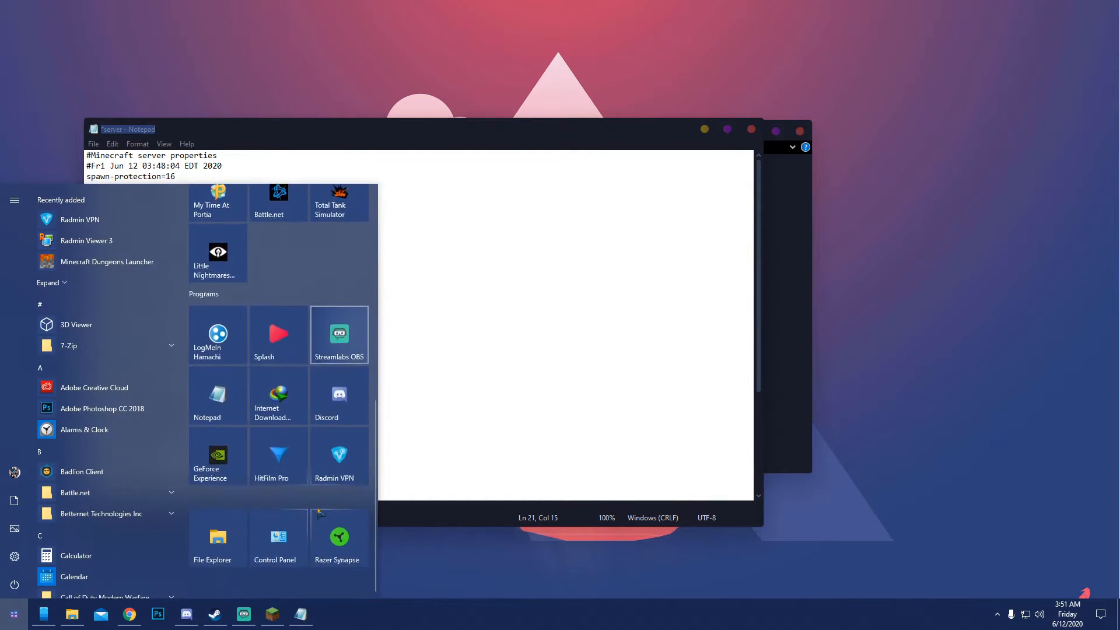
left_click(341, 458)
left_click_drag(890, 161, 913, 181)
left_click(829, 266)
left_click(838, 267)
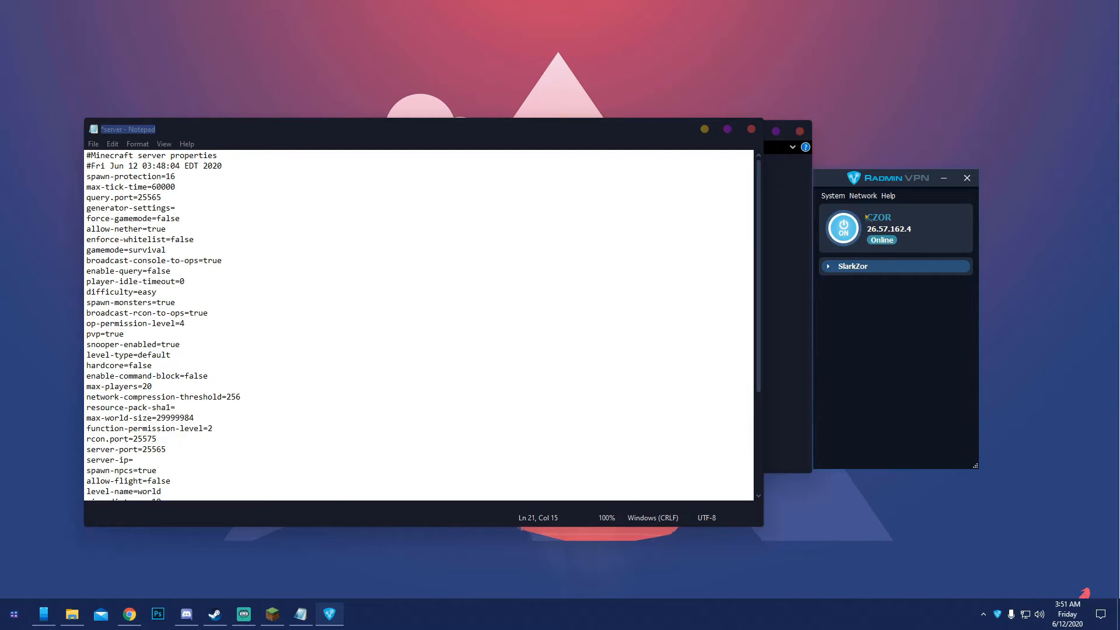
left_click_drag(882, 181, 892, 180)
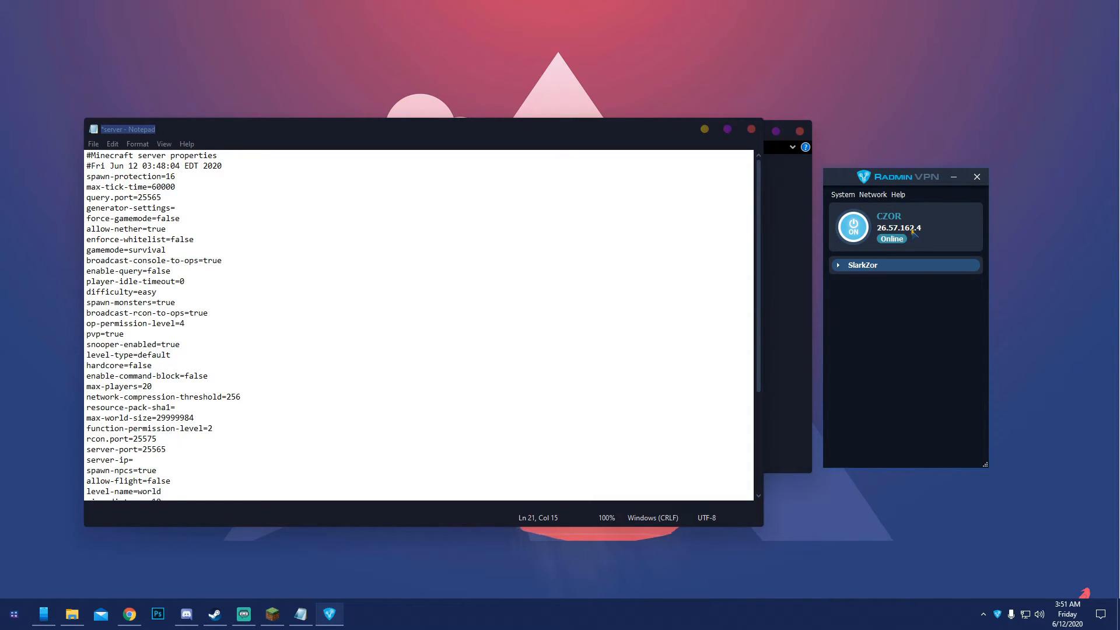
Create a Radmin VPN network named whateveryouwantnoobthx, entering and confirming the network password
left_click(873, 194)
left_click(905, 203)
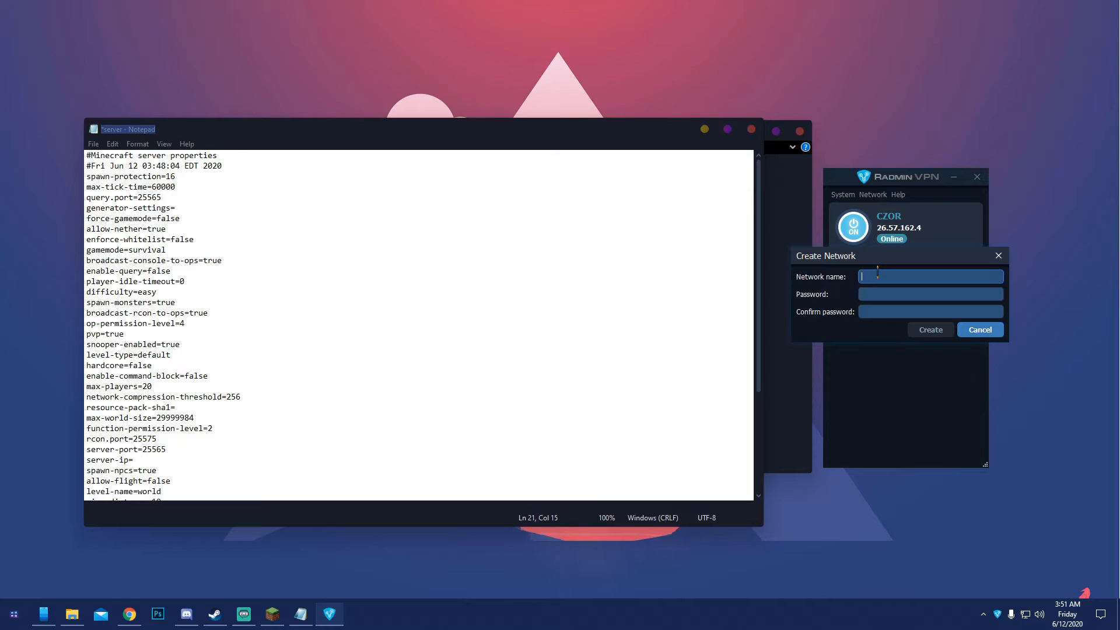
type("whateveryouwantnoobthx")
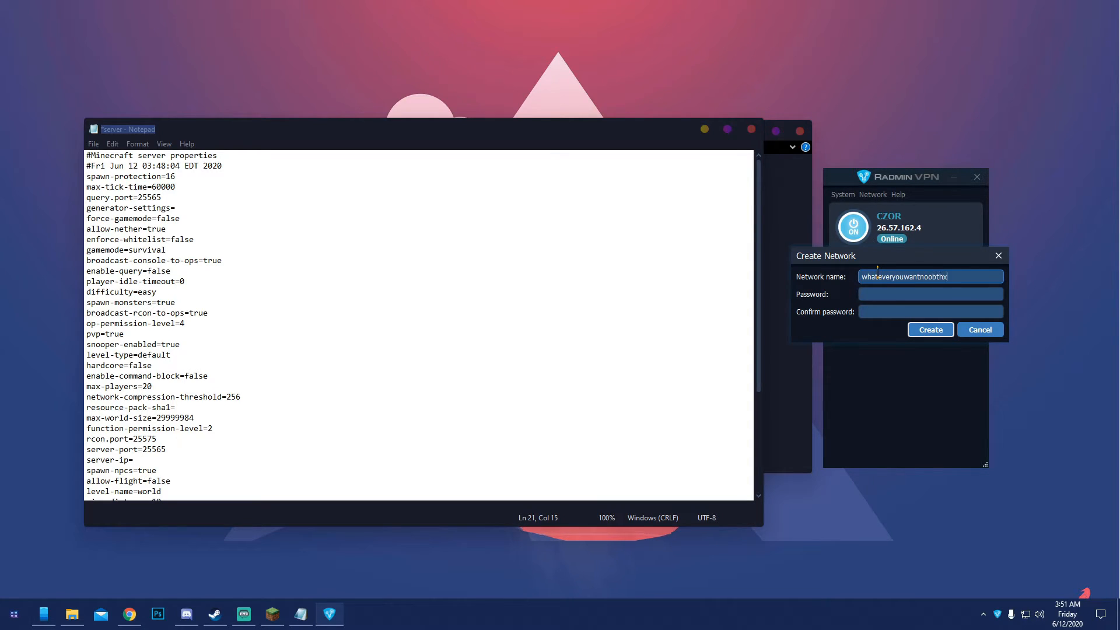
left_click(920, 295)
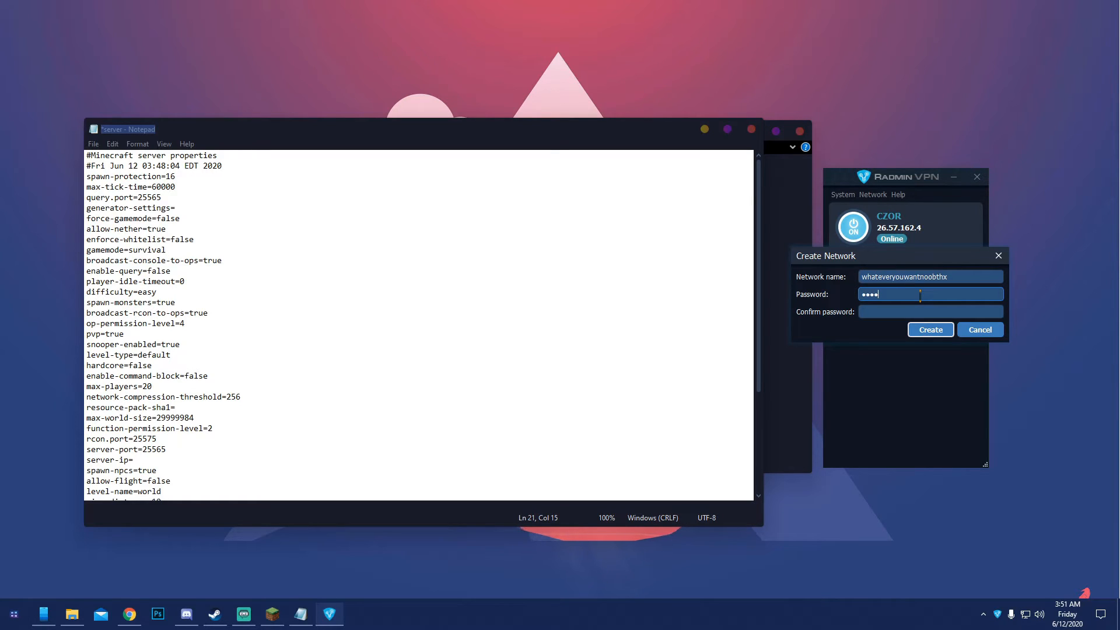
left_click(902, 312)
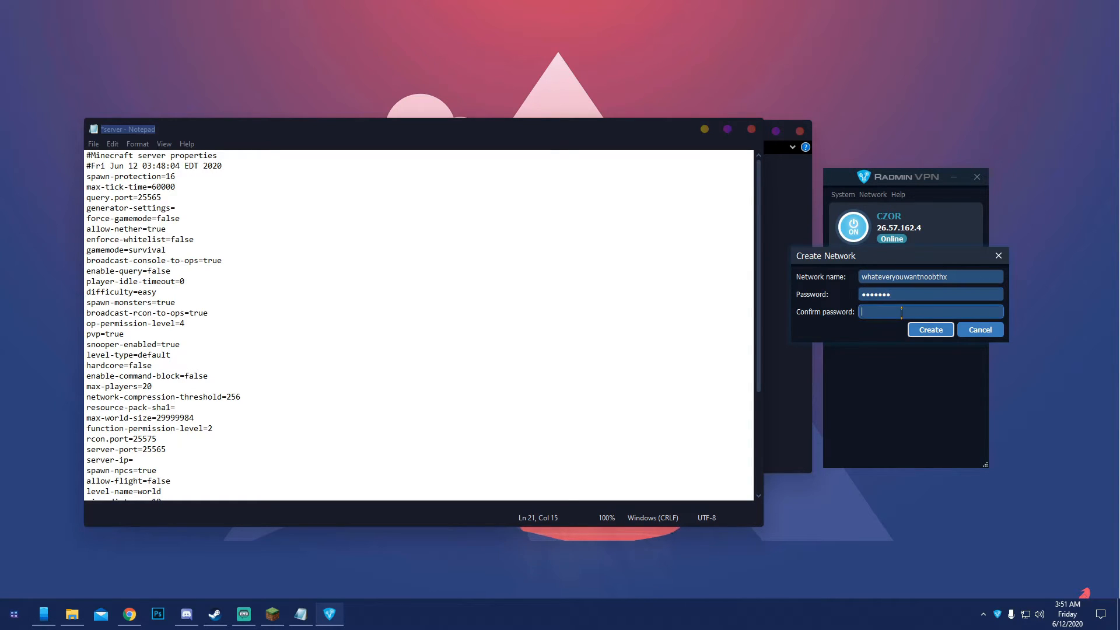
key("Return")
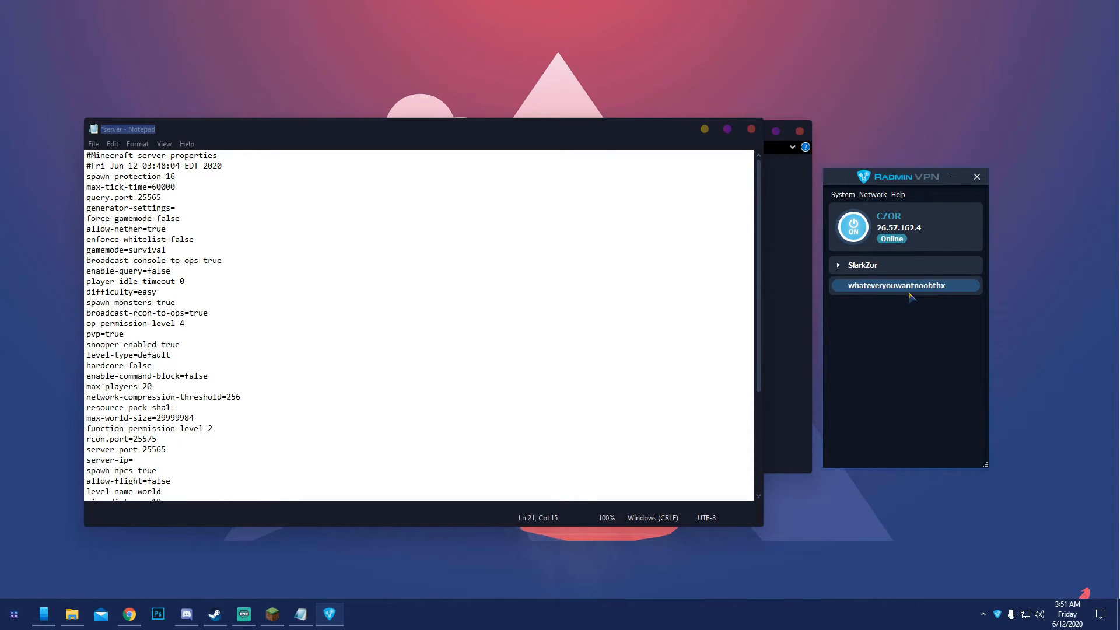
Try filling in the private network join form with the network name dhaudh and a password, and cancel it
left_click(874, 194)
left_click(886, 221)
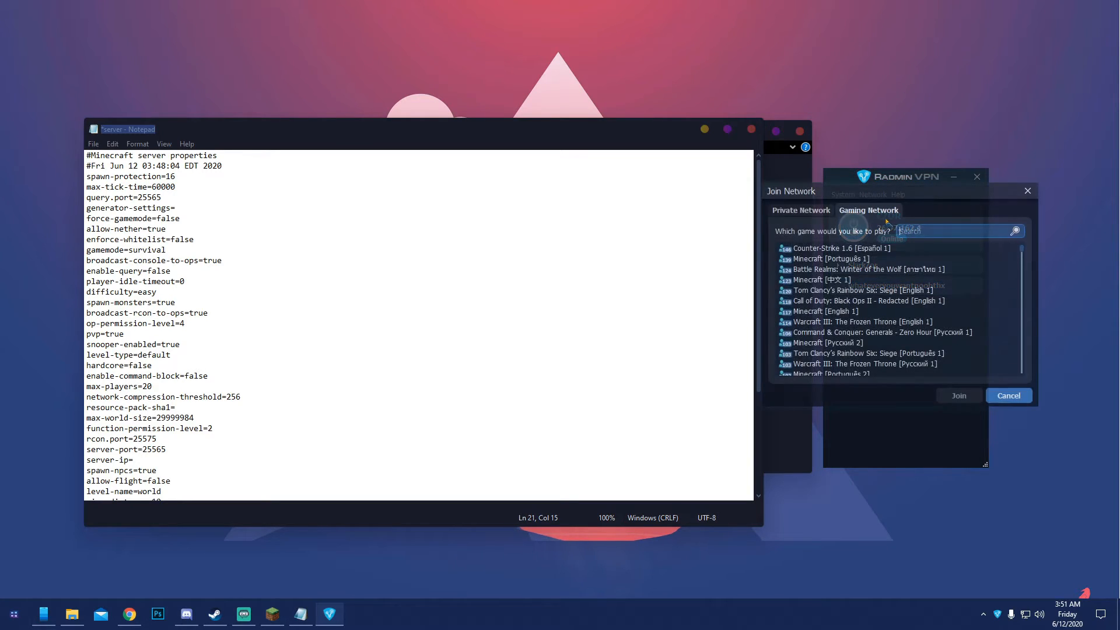
left_click(803, 211)
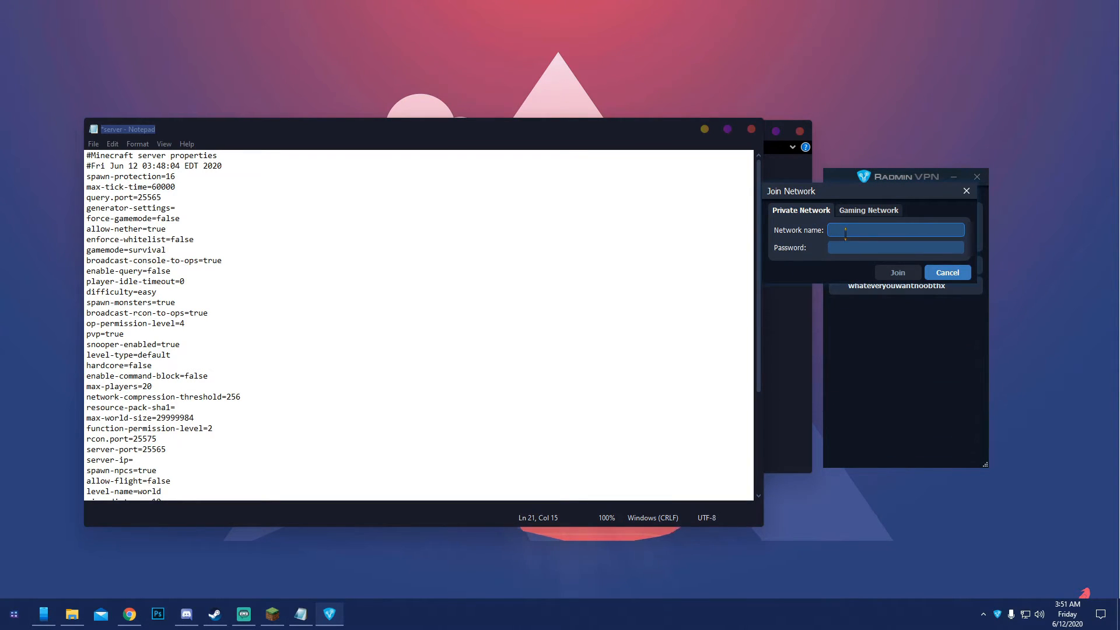
type("dhaudh")
key("Tab")
type("•••••••")
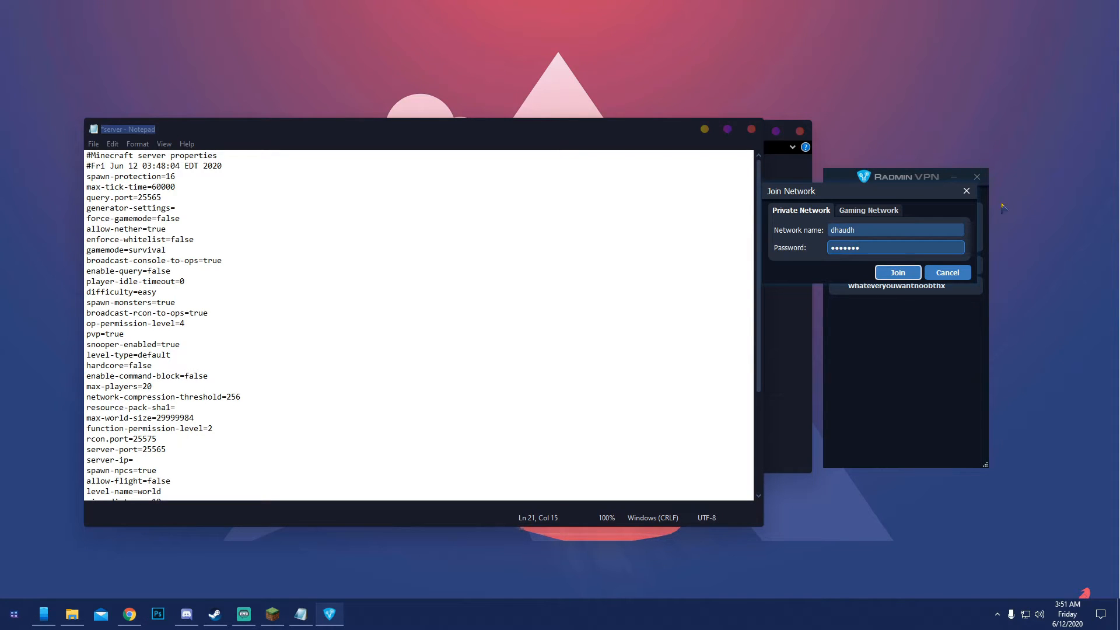
left_click(945, 273)
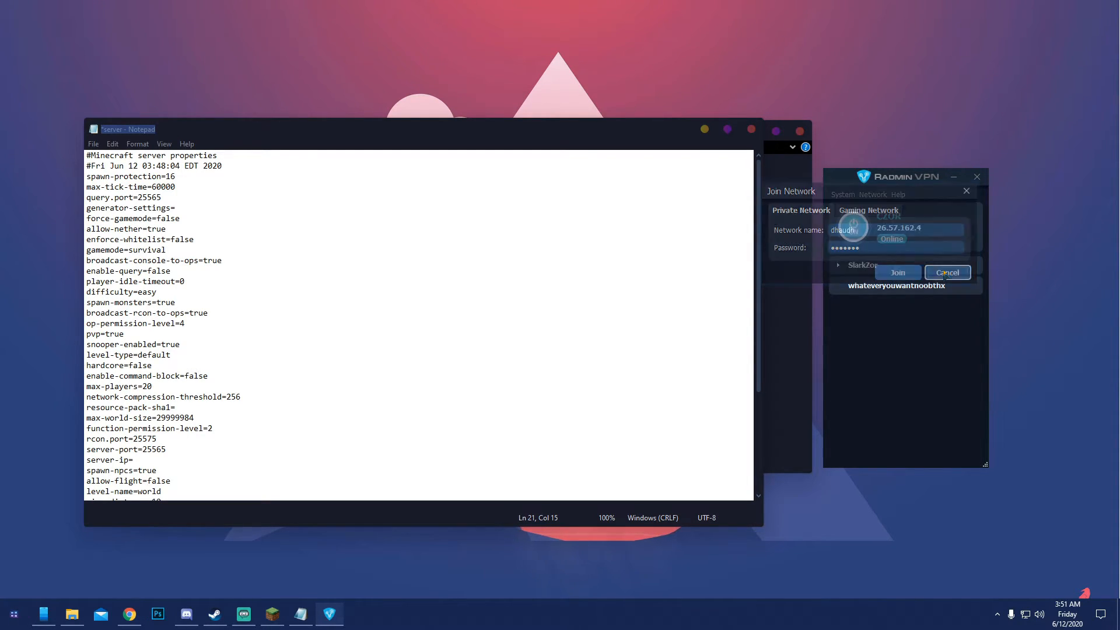
Delete the whateveryouwantnoobthx network from Radmin VPN
right_click(883, 288)
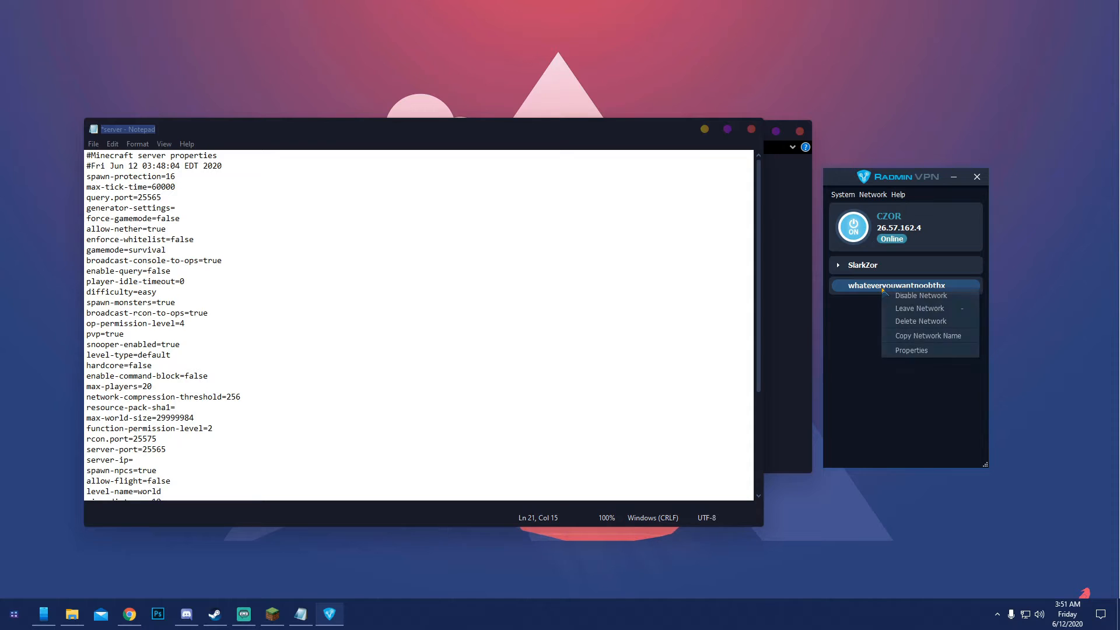
left_click(914, 322)
left_click(921, 318)
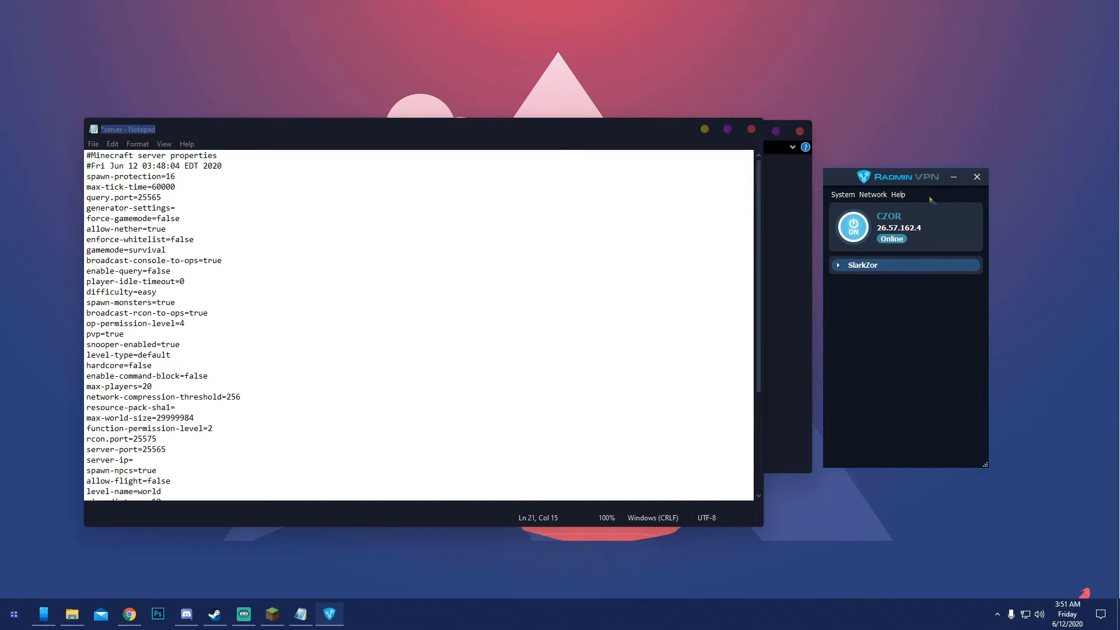
Copy the Radmin VPN IP address and paste it as the server-ip value, 26.57.162.4, in the server properties
right_click(889, 232)
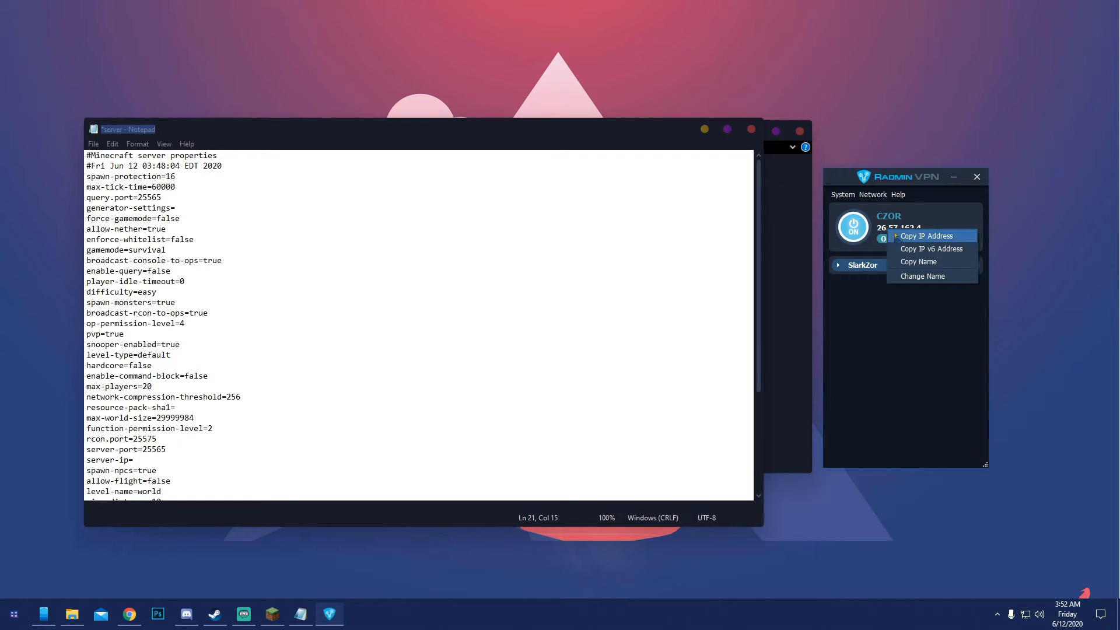
left_click(933, 237)
left_click(141, 461)
key("ctrl+v")
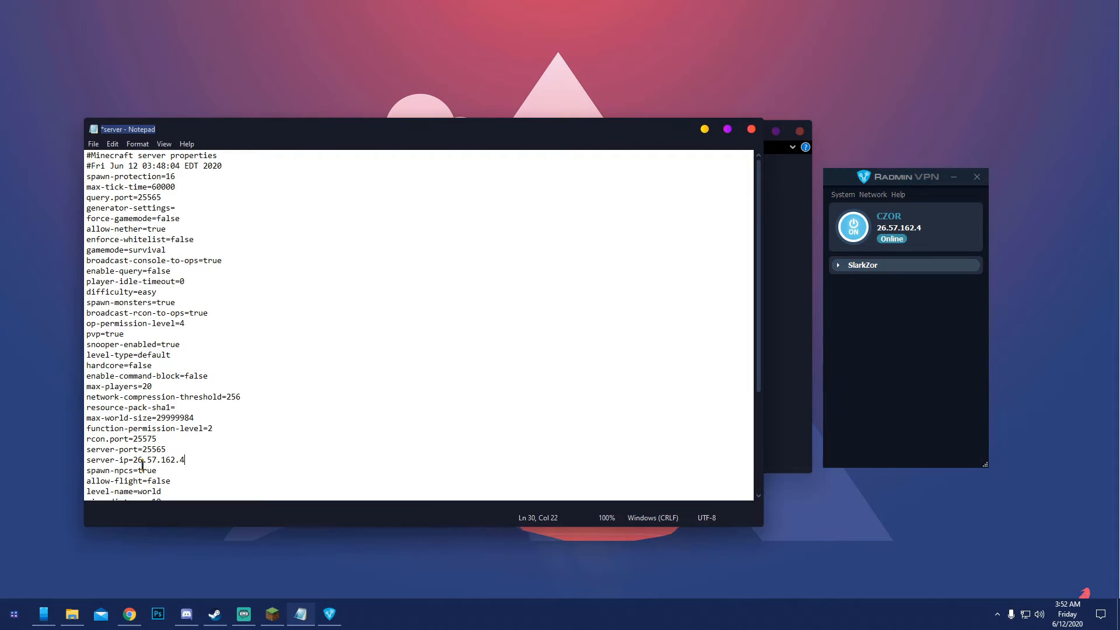
Set the difficulty value to normal in the server properties file
left_click_drag(188, 465, 86, 460)
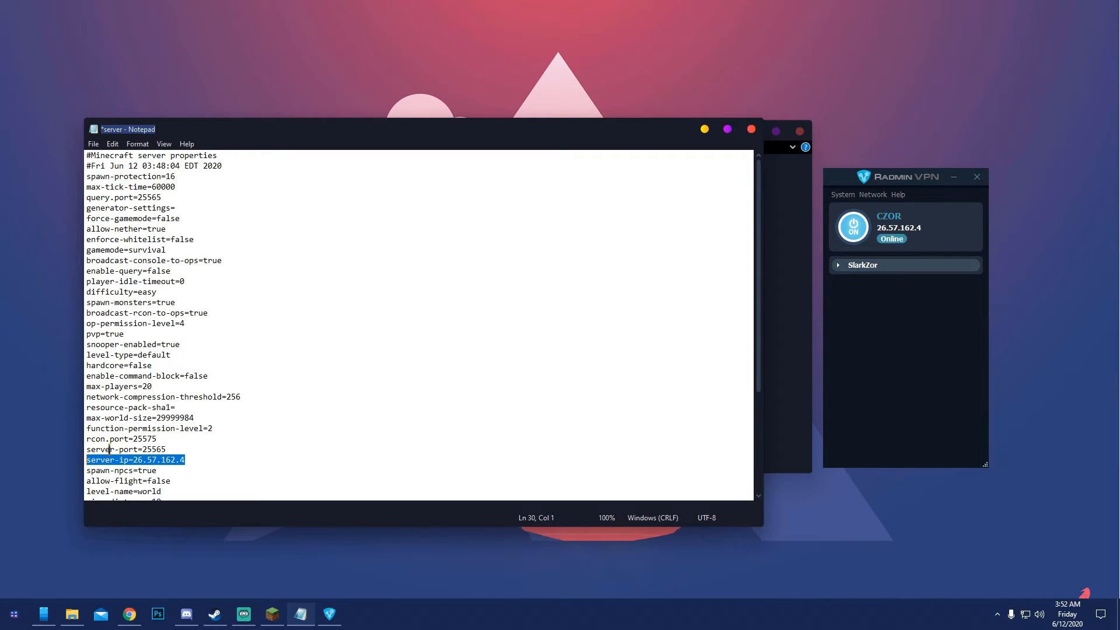
left_click(133, 417)
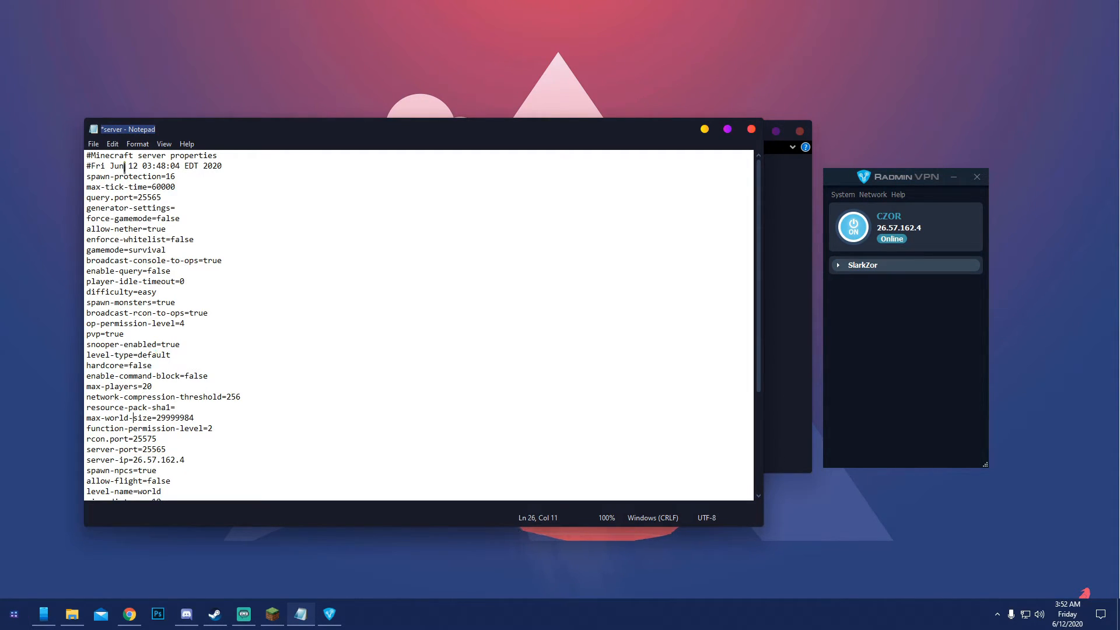
left_click_drag(160, 291, 135, 294)
type("normal")
scroll(154, 277, "down", 4)
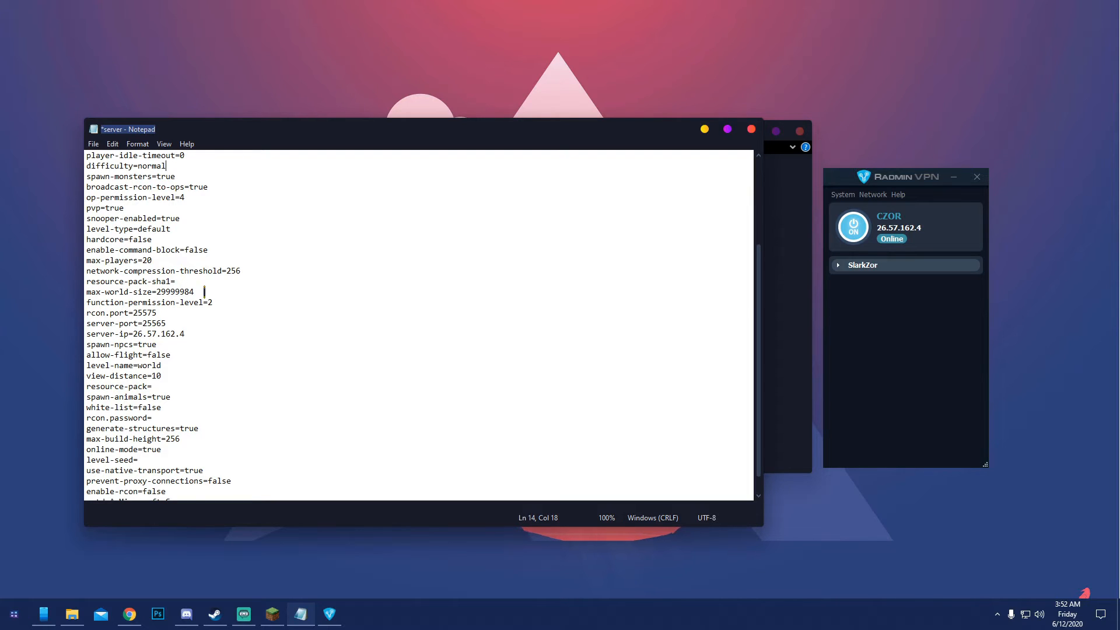
Set the motd value to CZor's server, save the server properties file and close it
scroll(213, 302, "down", 1)
left_click_drag(191, 480, 120, 482)
type("CZor's server")
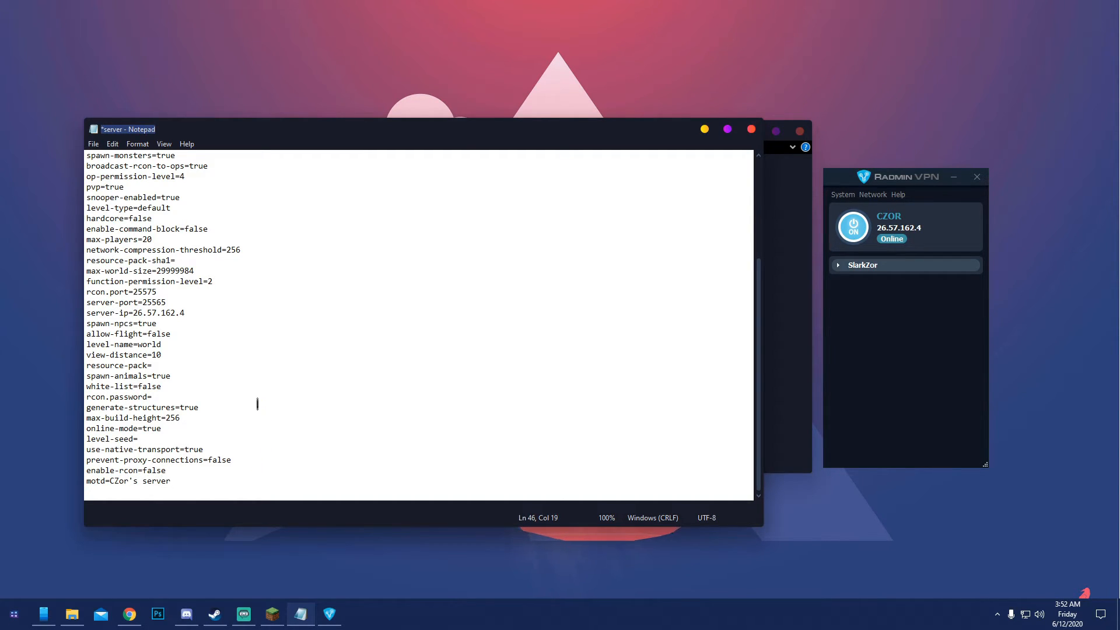
left_click(94, 143)
left_click(117, 197)
left_click(750, 129)
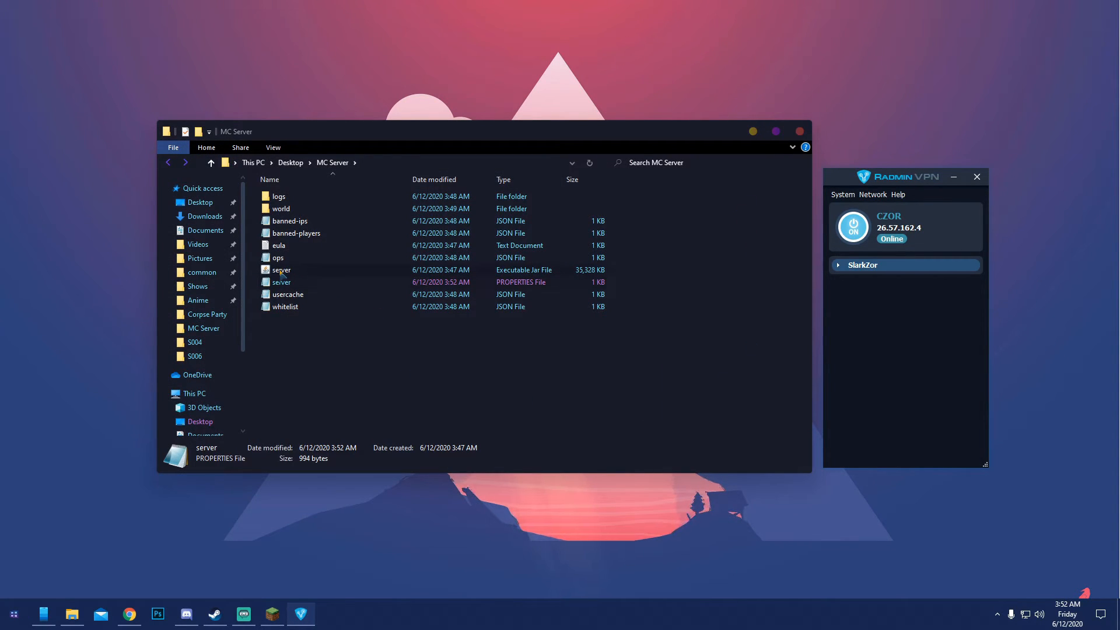
Run the server Jar file from the MC Server folder and start Minecraft Java Edition 1.15.2 through the Minecraft Launcher
left_click(282, 271)
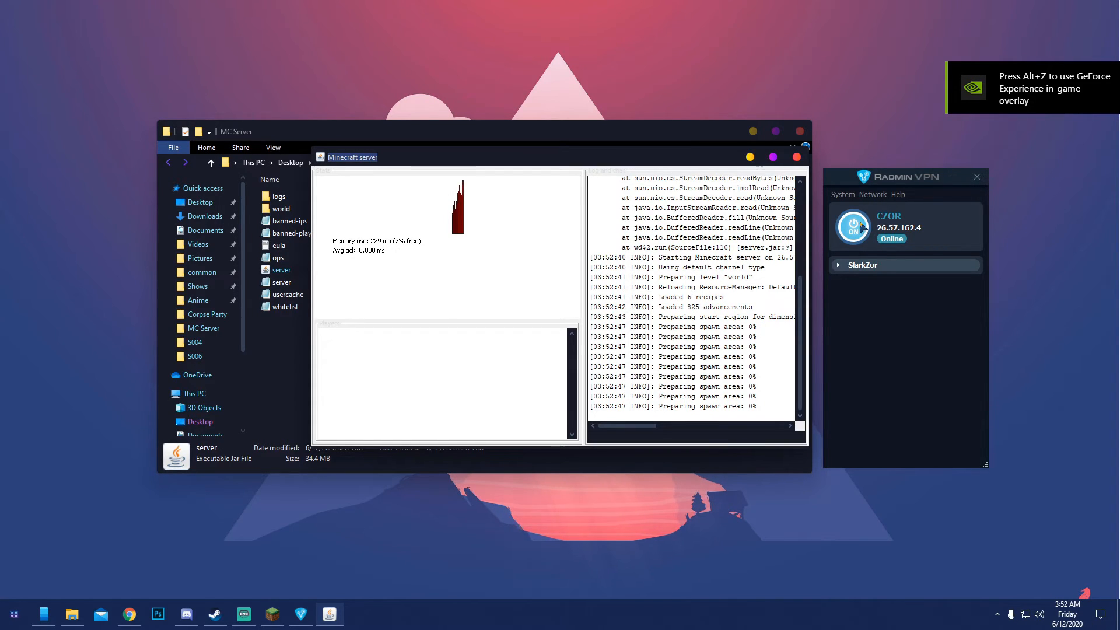
left_click(908, 182)
left_click_drag(908, 182, 906, 168)
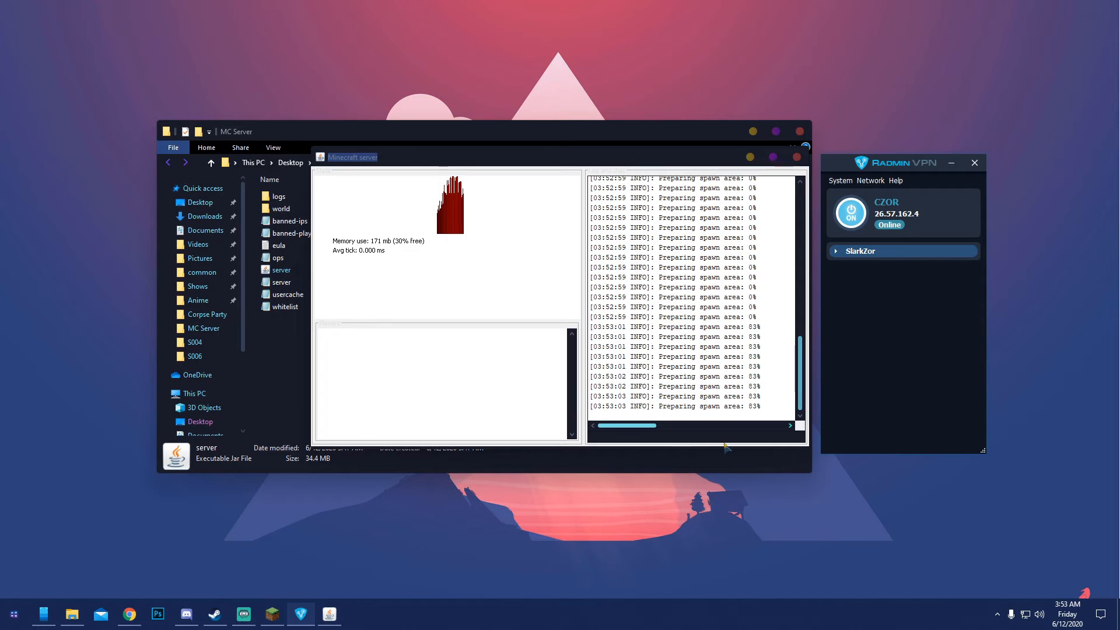
left_click(271, 613)
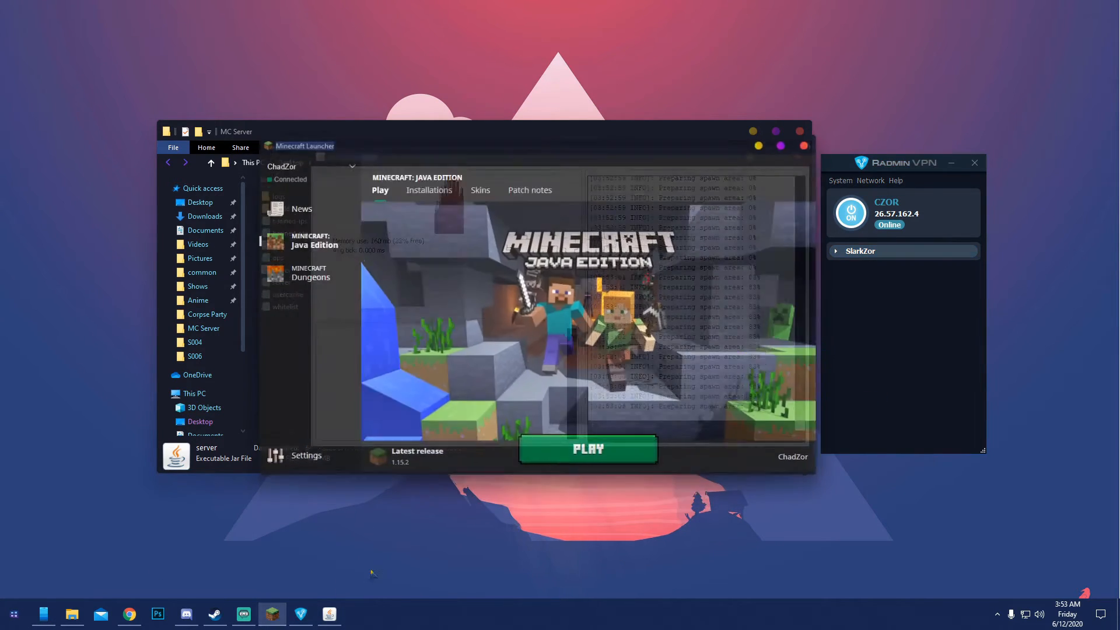
left_click(591, 444)
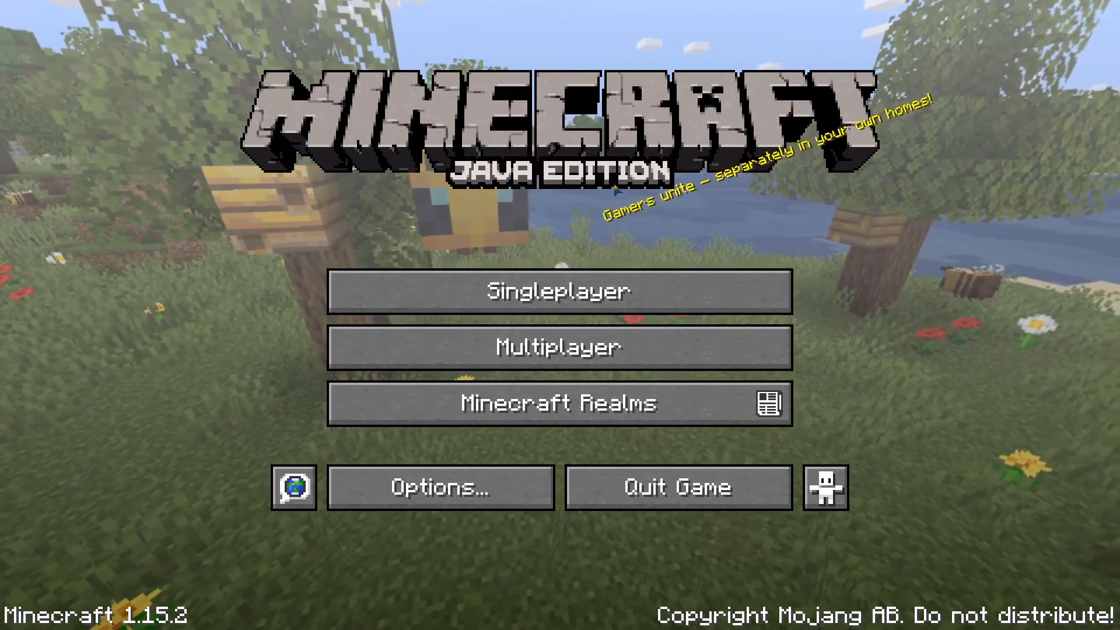
Delete the saved Minecraft Server entry from the multiplayer server list
left_click(573, 332)
left_click(397, 114)
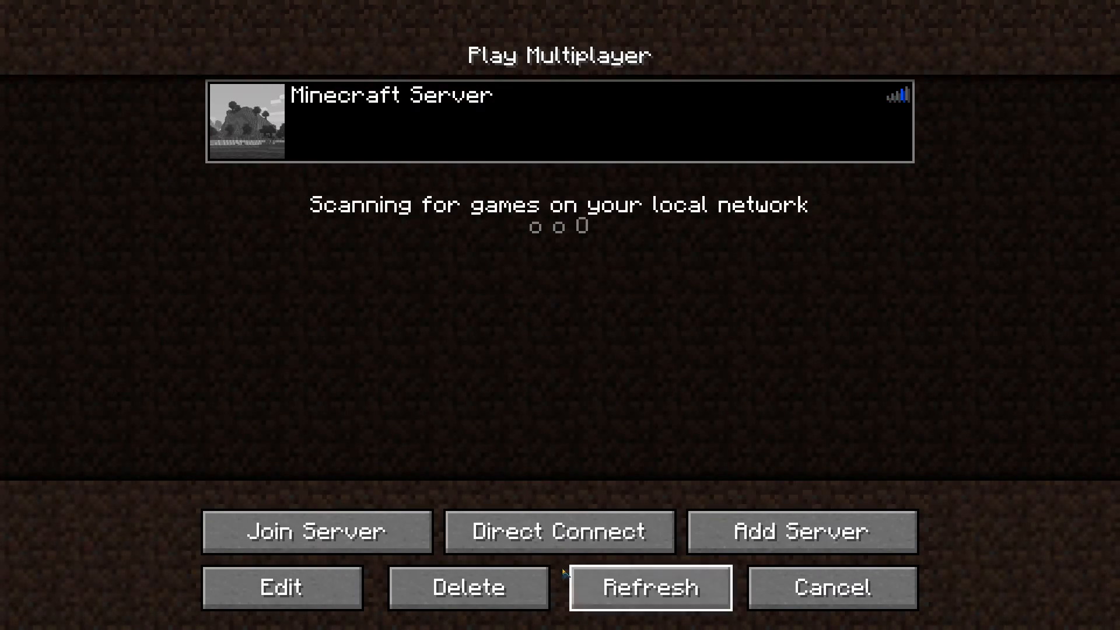
left_click(521, 579)
left_click(483, 357)
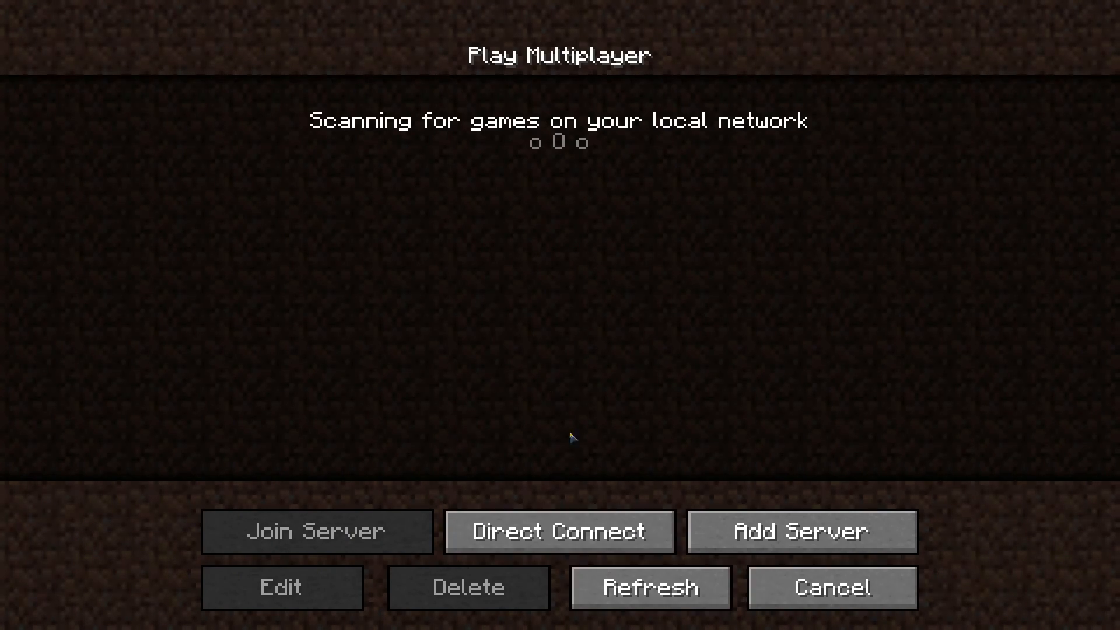
Add a multiplayer server named whatevreyouwant with the copied Radmin VPN address 26.57.162.4
left_click(797, 521)
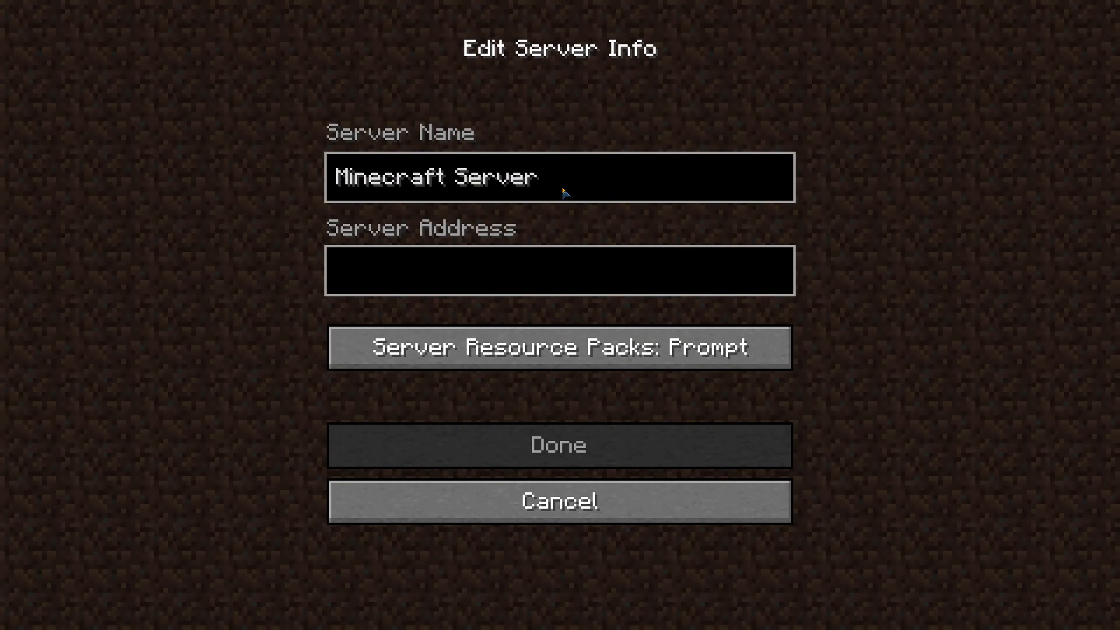
key("BackSpace")
key("BackSpace")
key("BackSpace")
key("BackSpace")
key("BackSpace")
key("BackSpace")
key("BackSpace")
key("BackSpace")
key("BackSpace")
key("BackSpace")
key("BackSpace")
key("BackSpace")
key("BackSpace")
key("BackSpace")
key("BackSpace")
key("BackSpace")
type("whatevreyouwant")
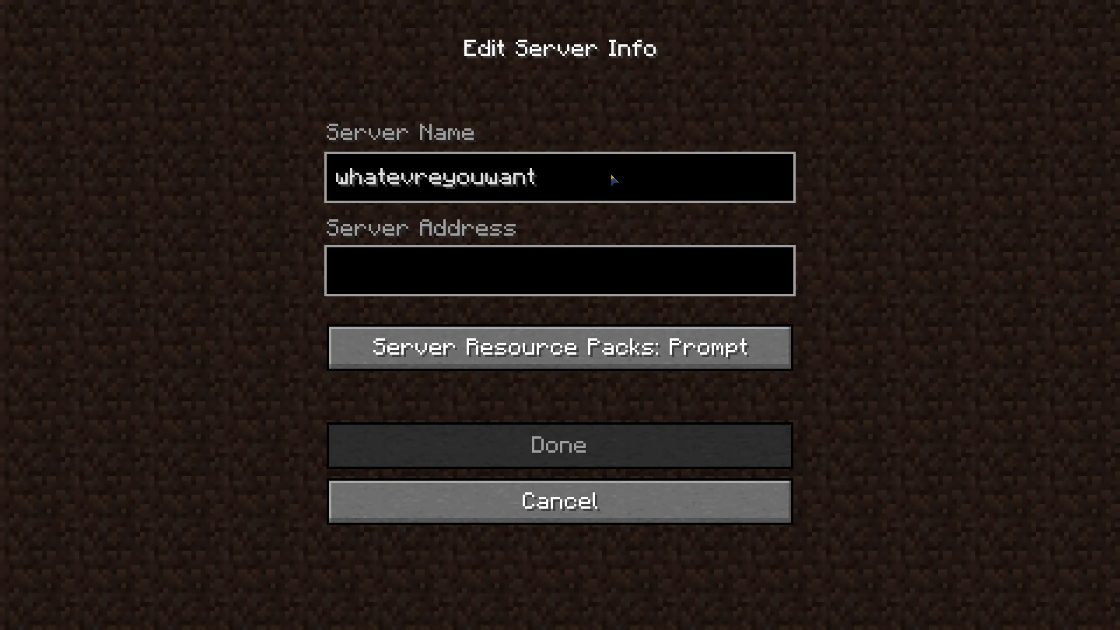
left_click(381, 256)
type("26.57.162.4")
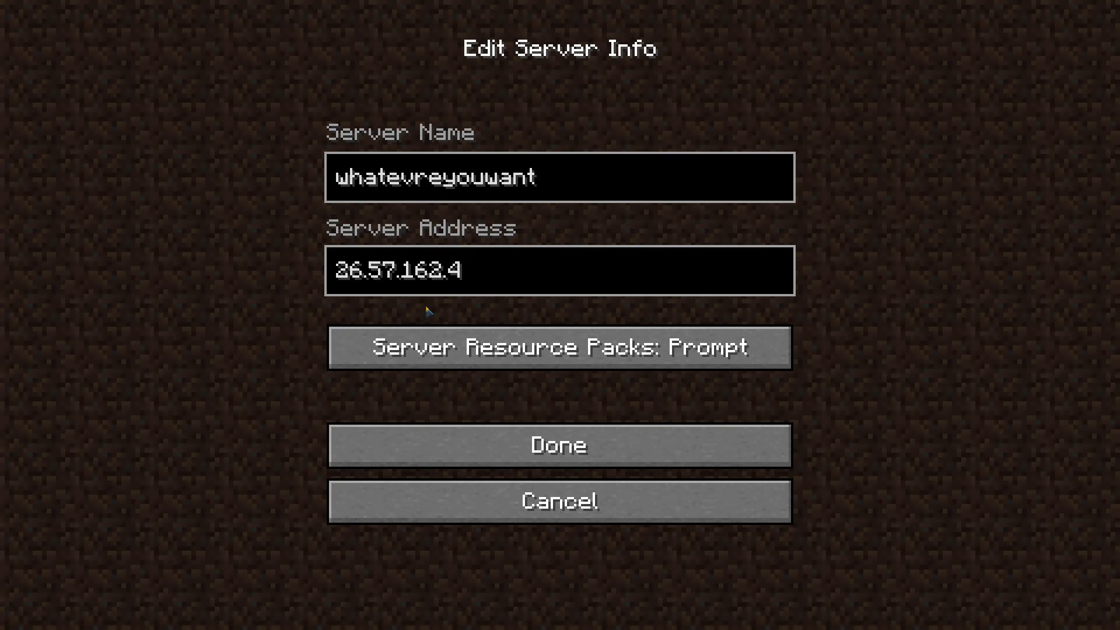
left_click(562, 444)
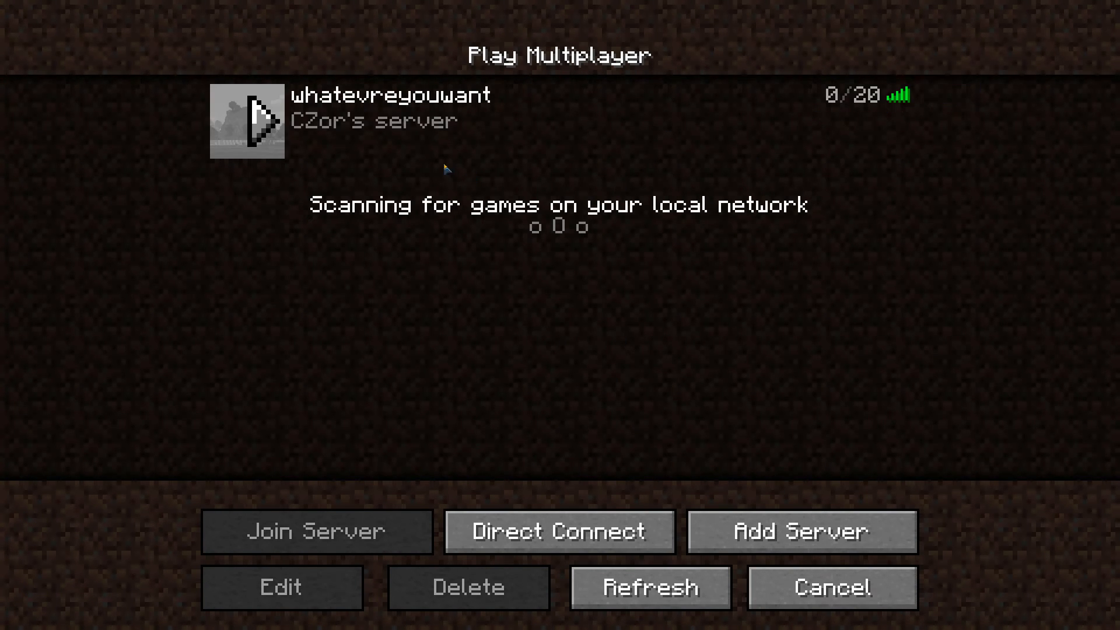
Refresh the multiplayer server list and check the connection ping of the whatevreyouwant server
left_click(636, 584)
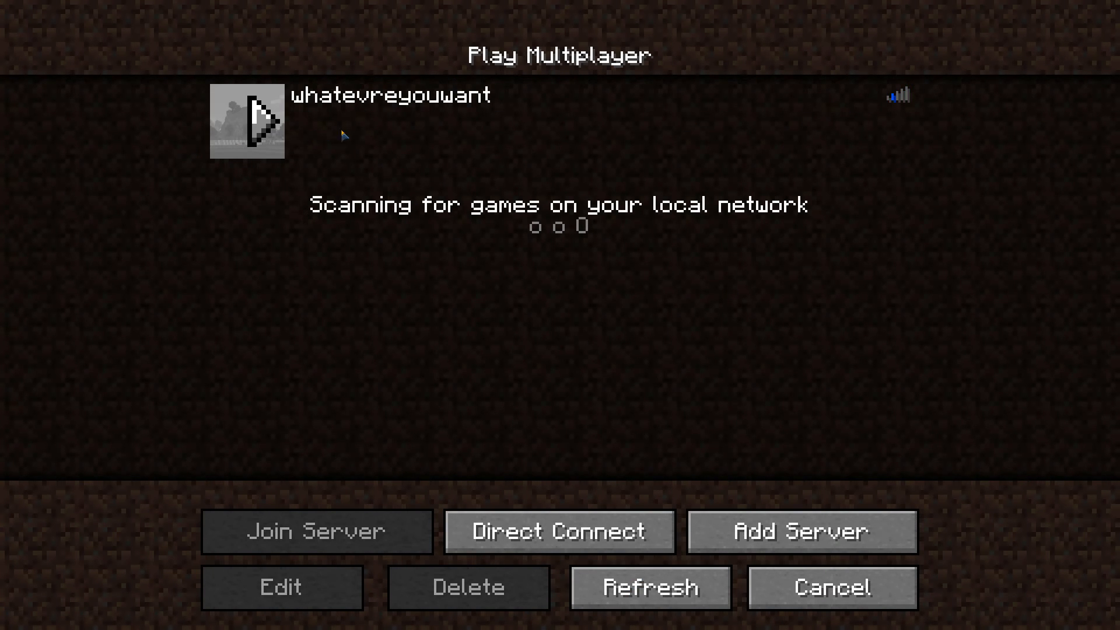
mouse_move(901, 101)
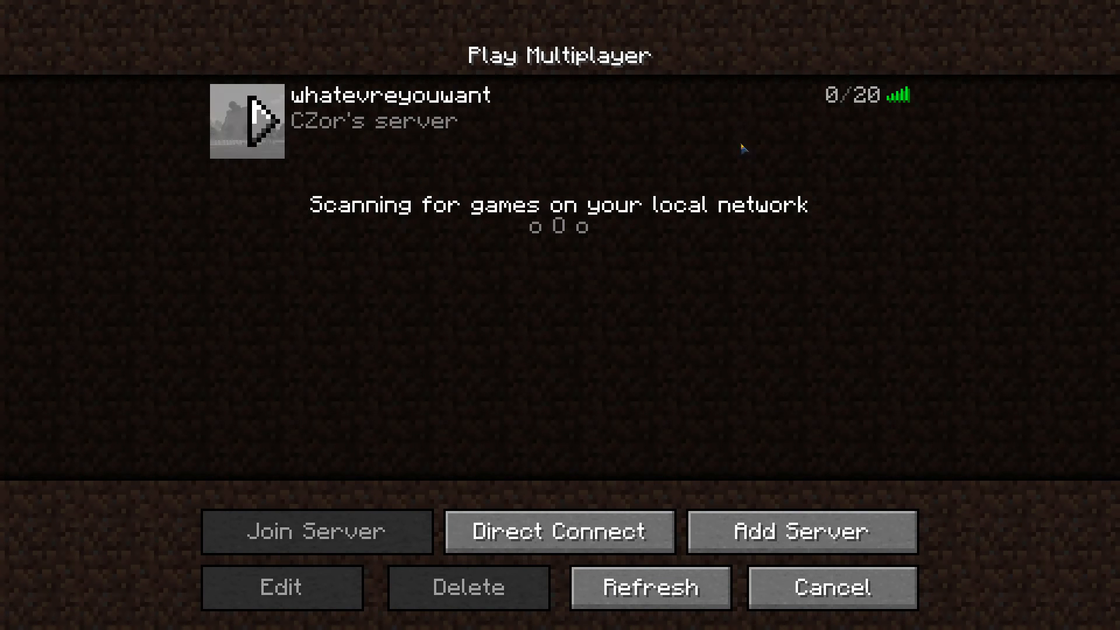
left_click(651, 586)
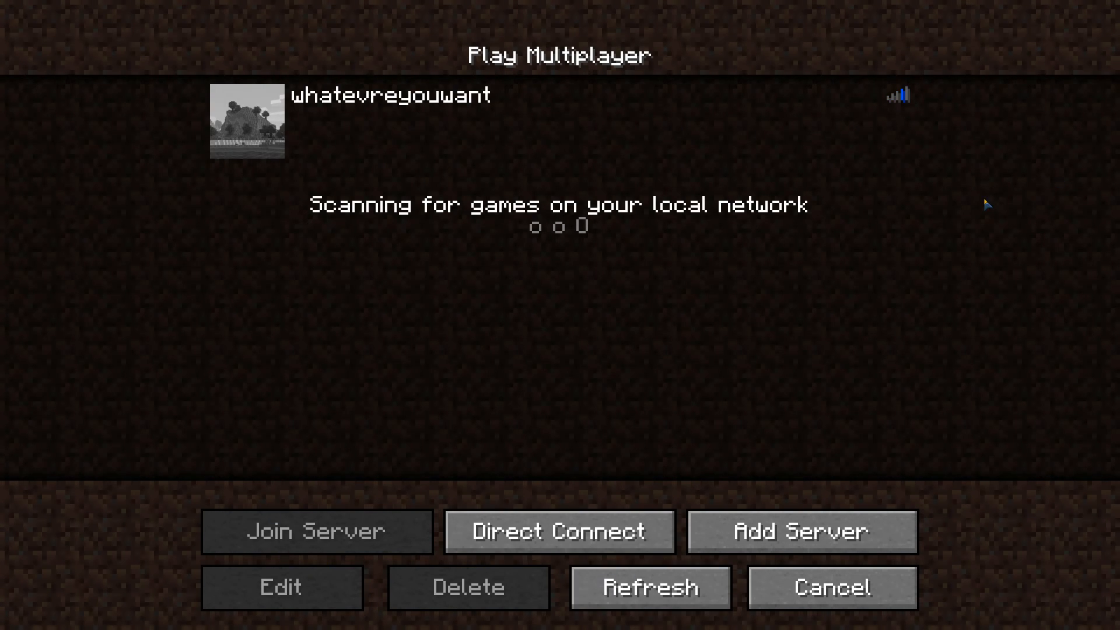
mouse_move(918, 102)
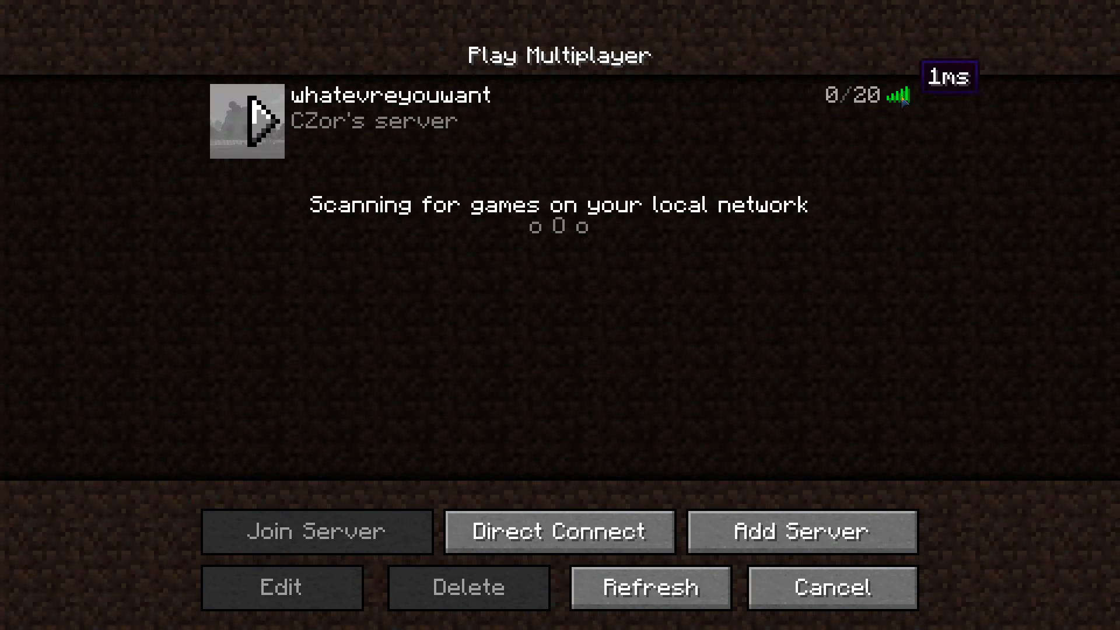
Join the whatevreyouwant server and resume the game in its world
left_click(537, 120)
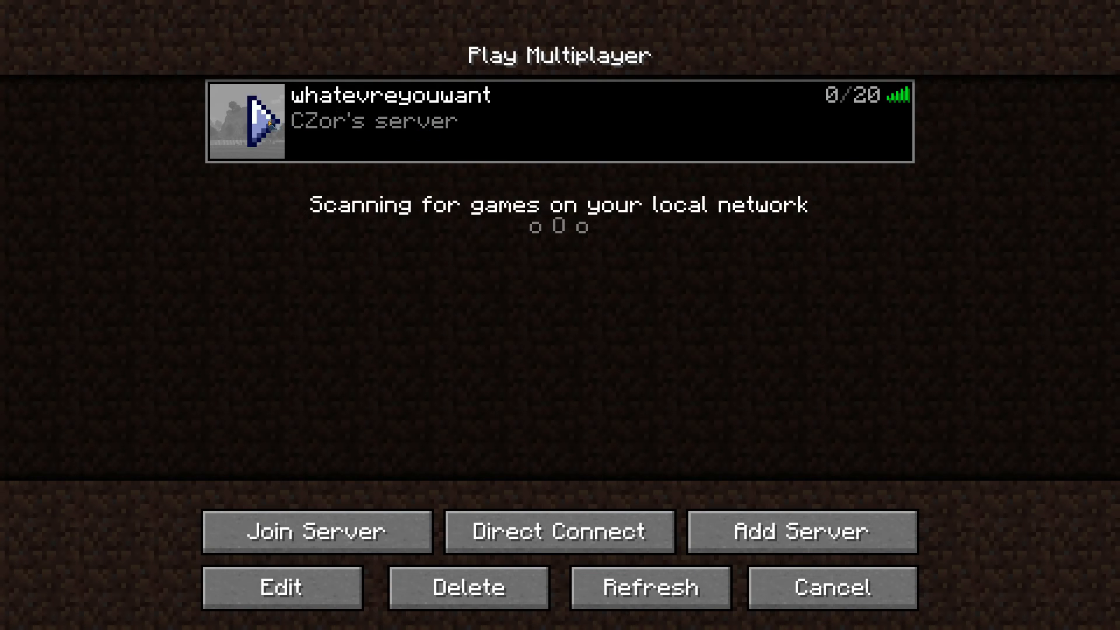
double_click(467, 121)
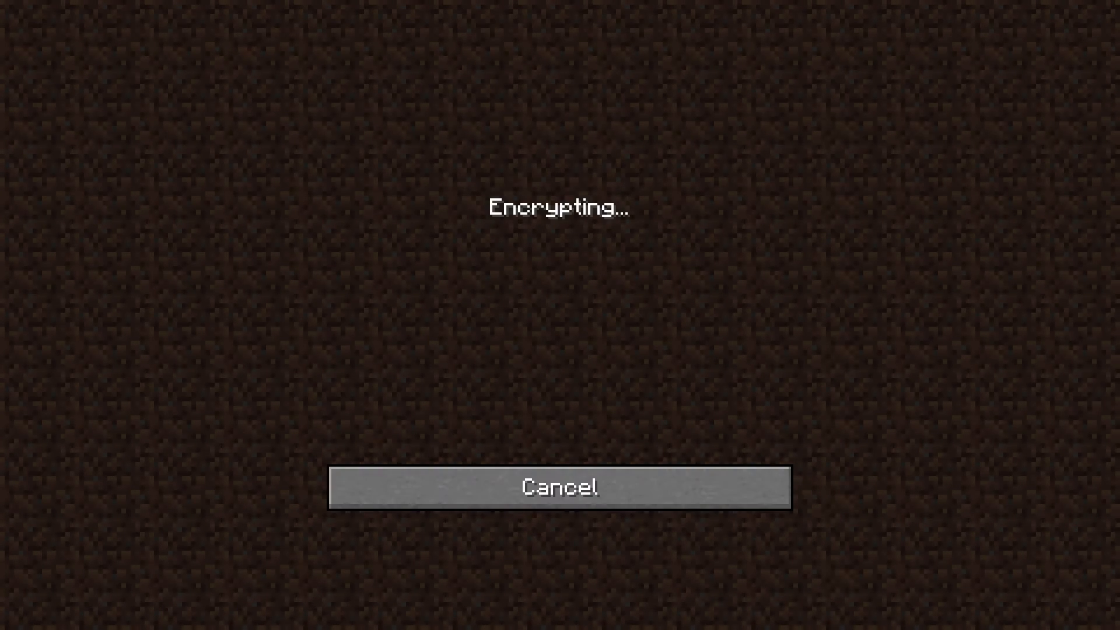
key("Escape")
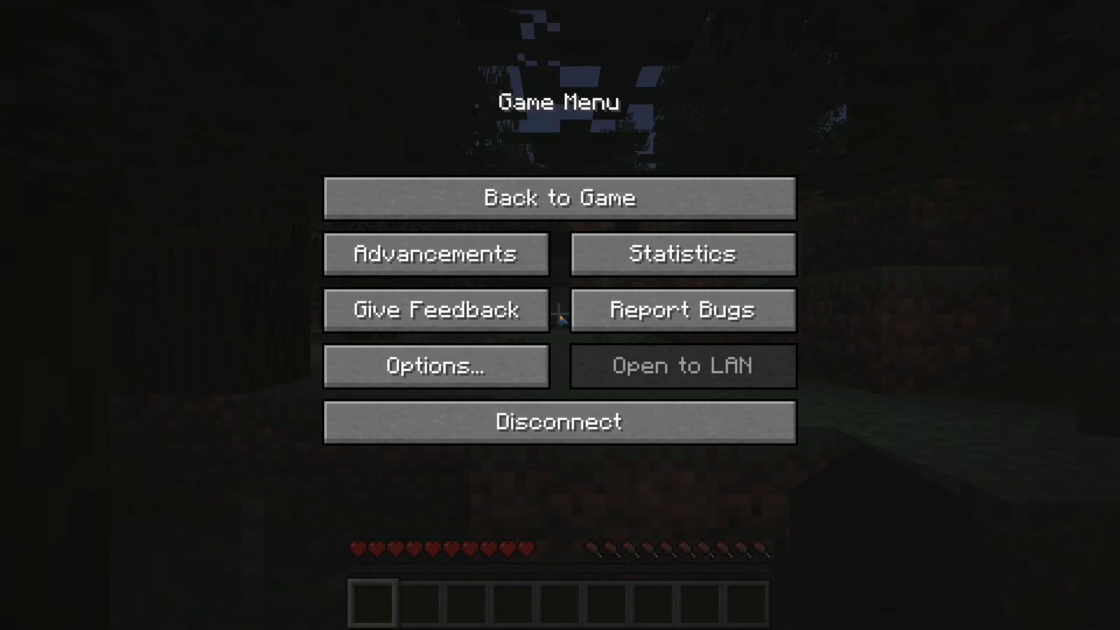
key("Escape")
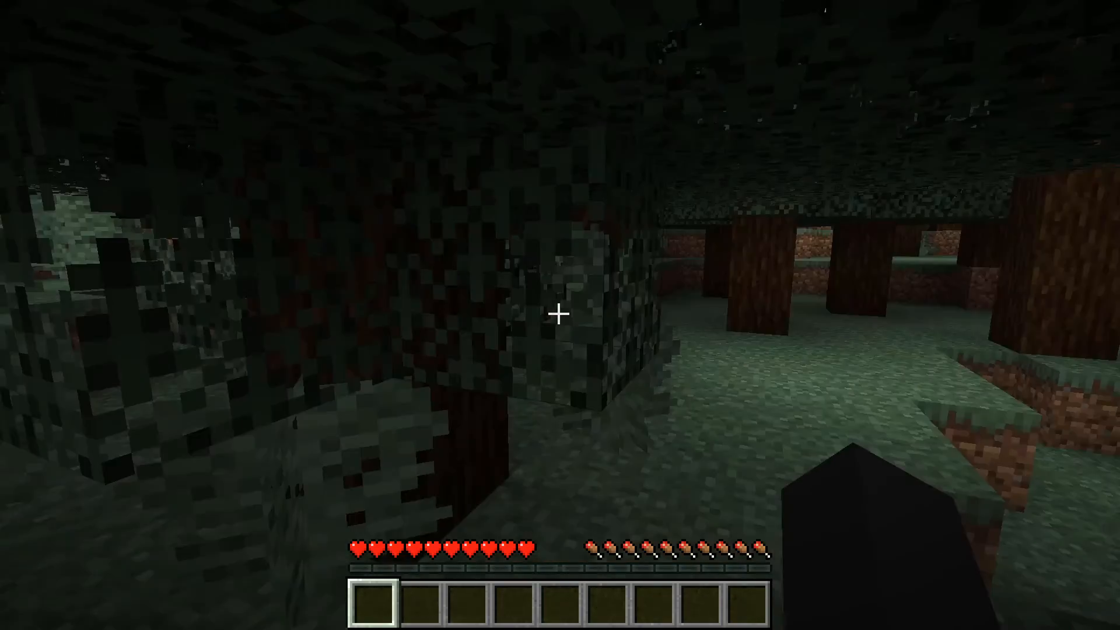
Walk forward through the forest around the spawn point and check the online player list
key("w")
key("w")
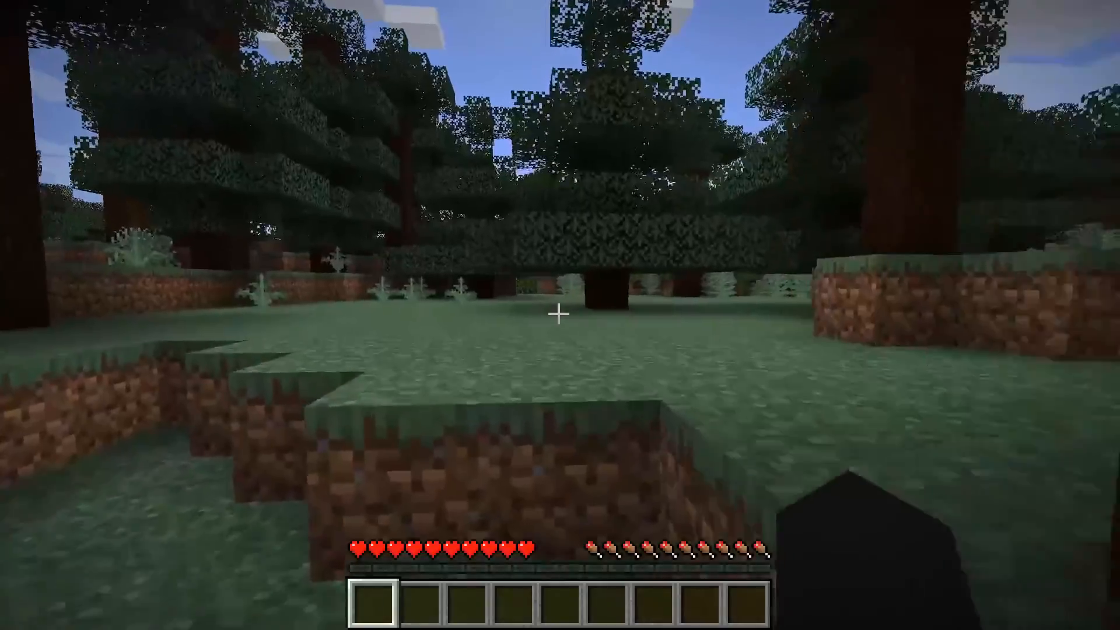
key("w")
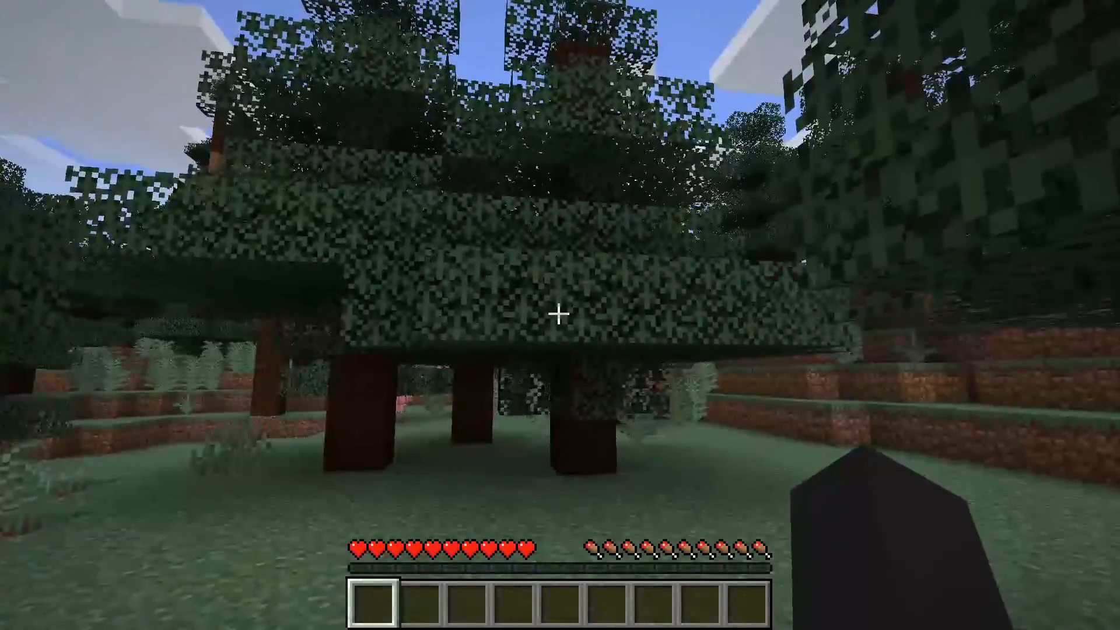
key("w")
key("w")
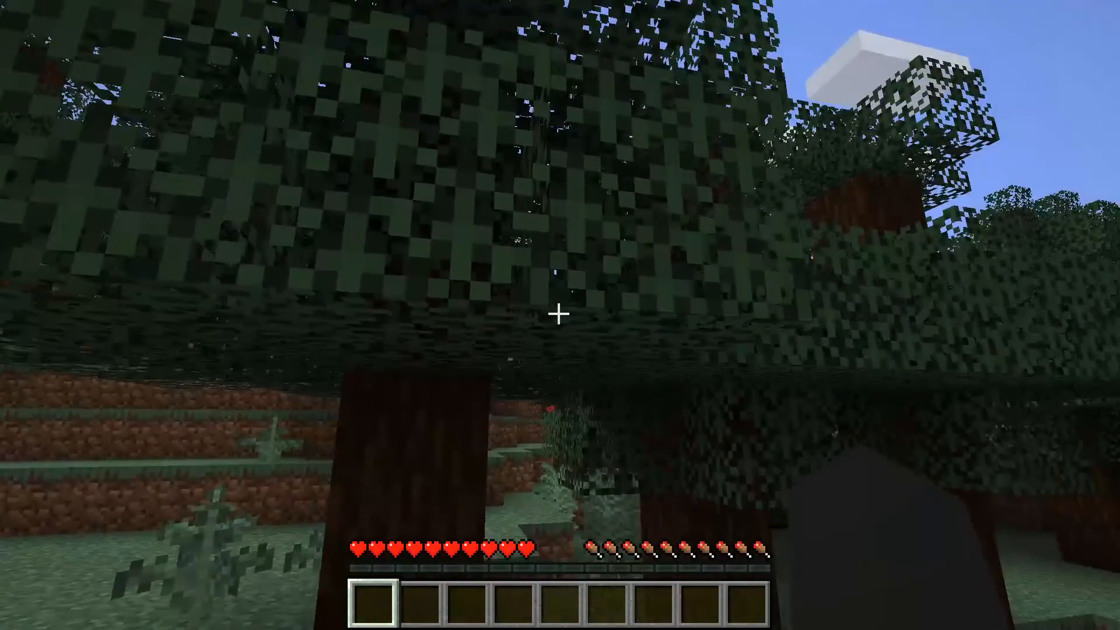
key("Tab")
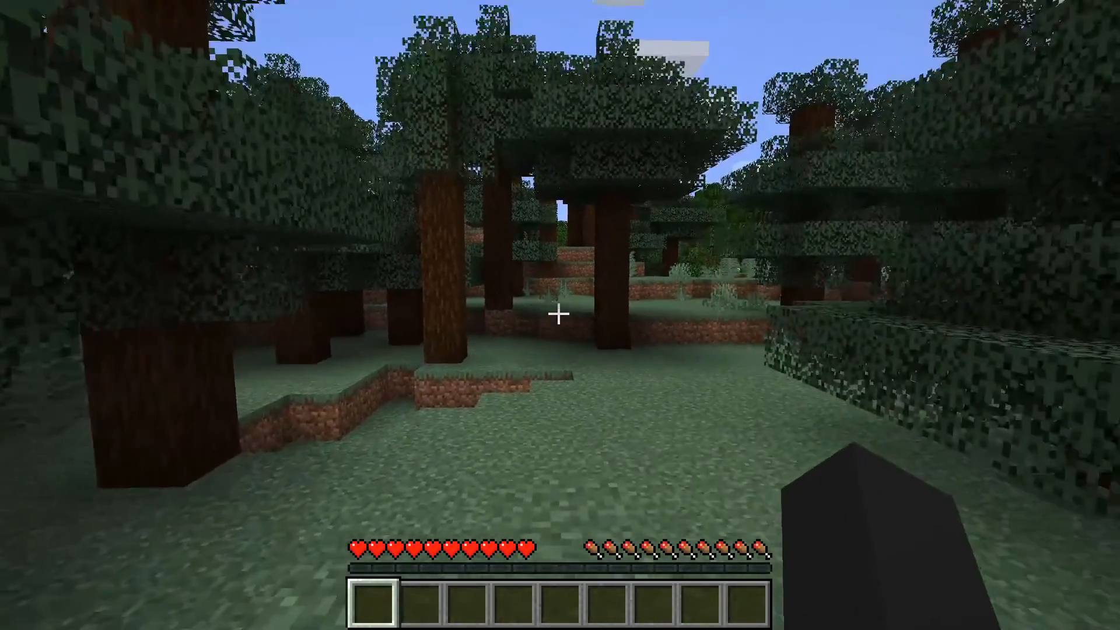
Set the game's field of view to Quake Pro
key("Escape")
left_click(516, 353)
left_click_drag(366, 99, 538, 99)
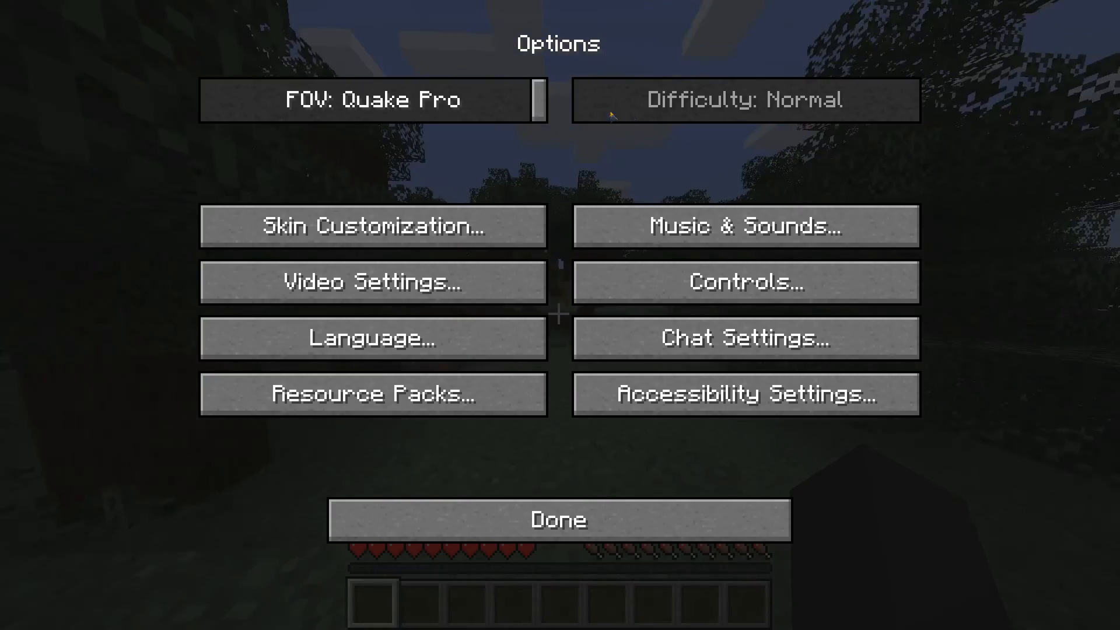
key("Escape")
key("Escape")
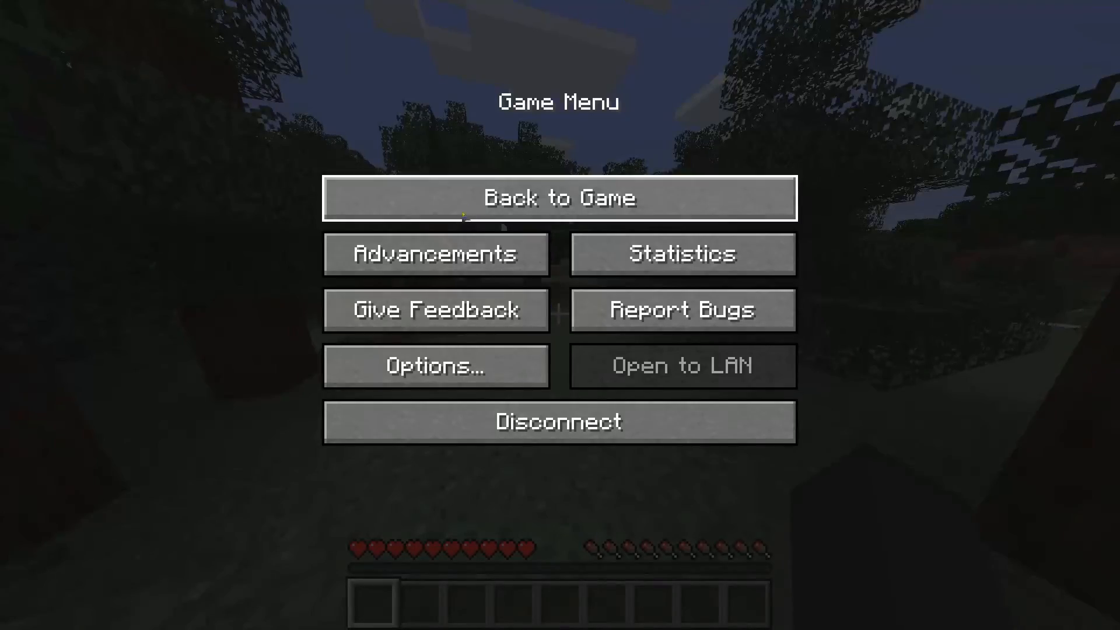
Set the game's field of view back to Normal
left_click(435, 365)
left_click_drag(537, 101, 375, 170)
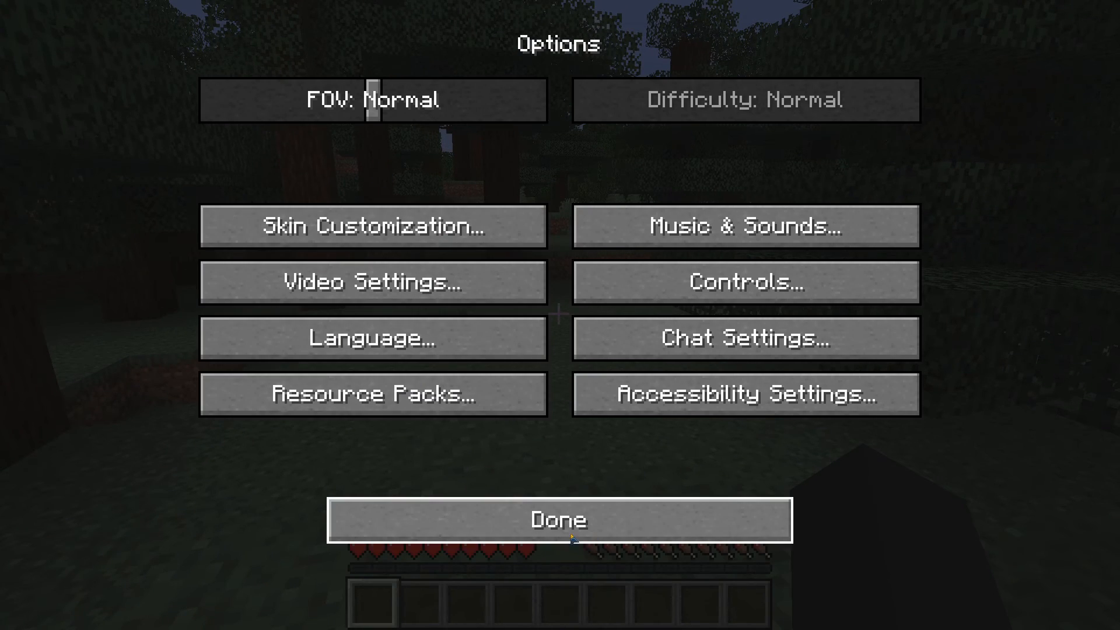
left_click(588, 517)
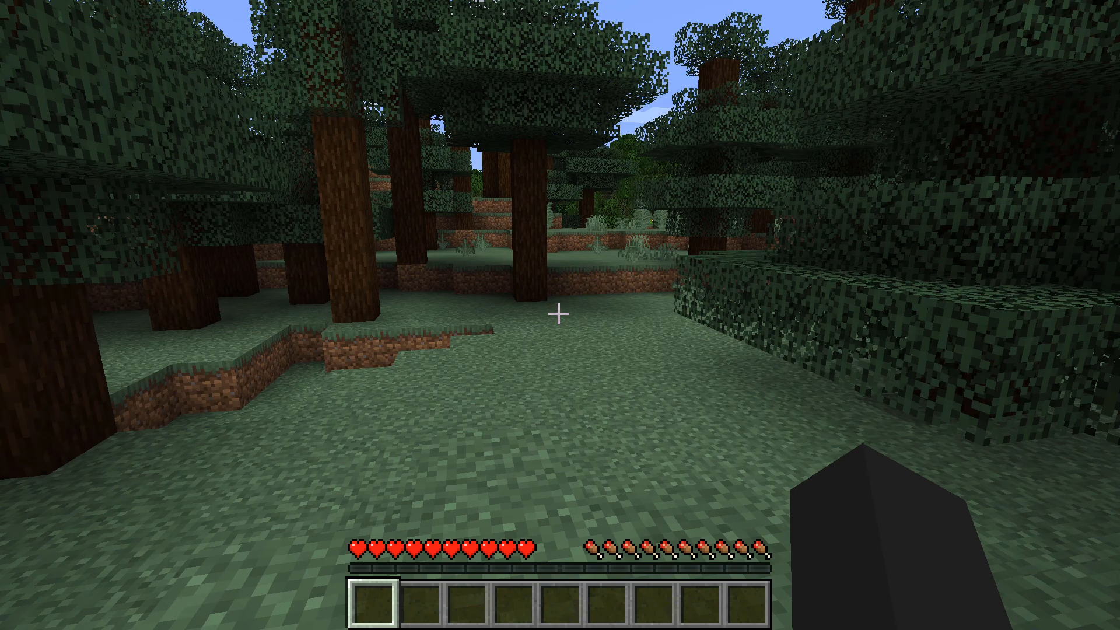
Disconnect from the multiplayer server and quit Minecraft
key("Escape")
left_click(563, 420)
left_click(833, 586)
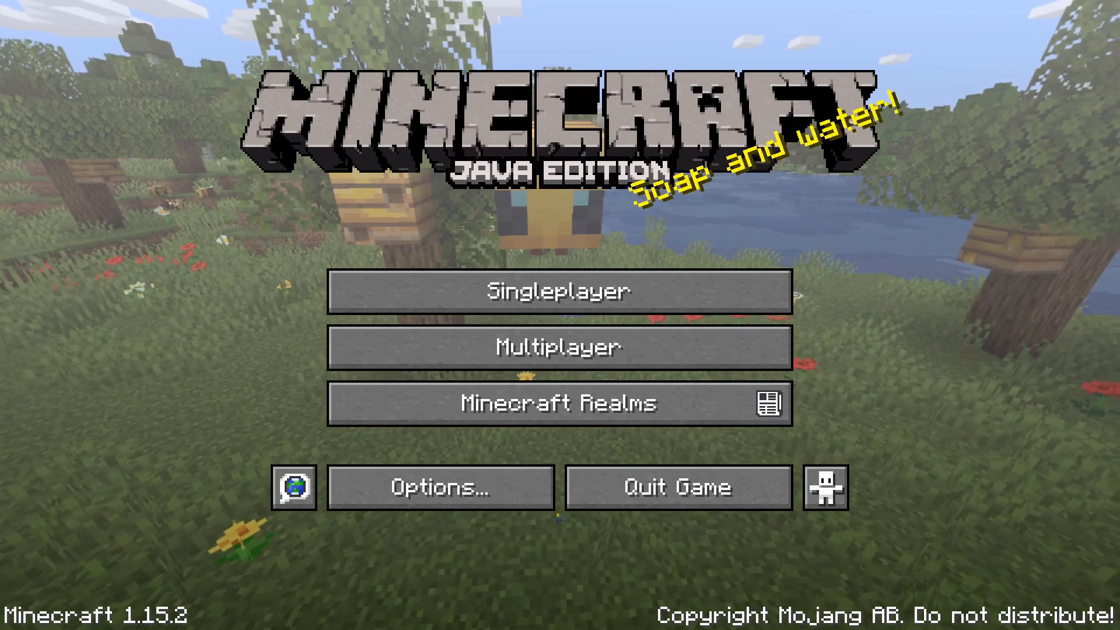
left_click(578, 502)
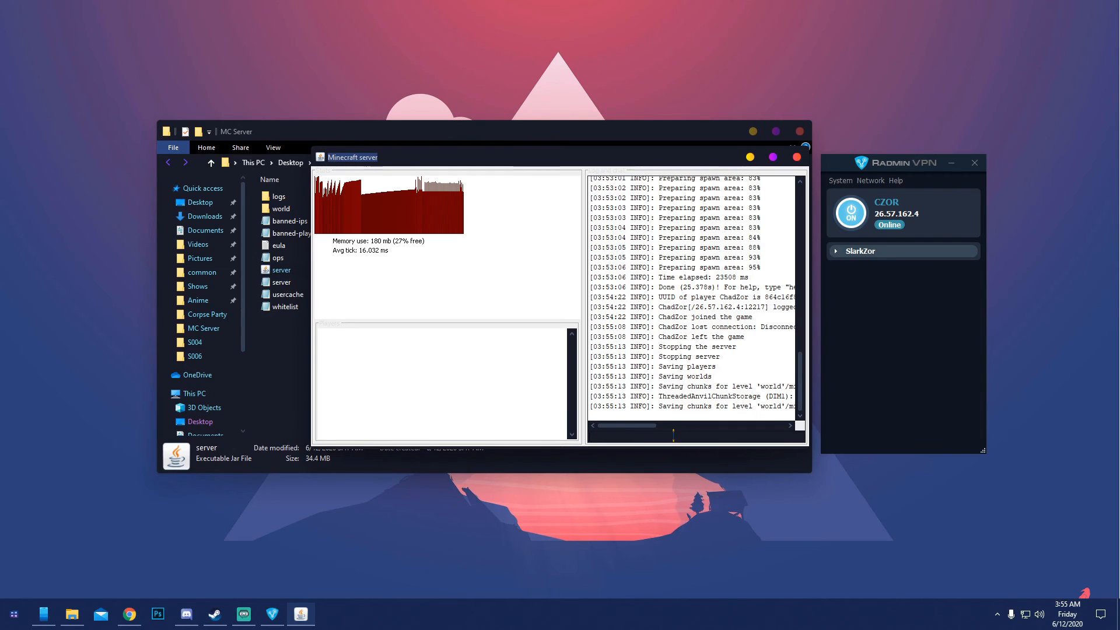
Close the MC Server folder and Radmin VPN windows
left_click(800, 131)
left_click(974, 163)
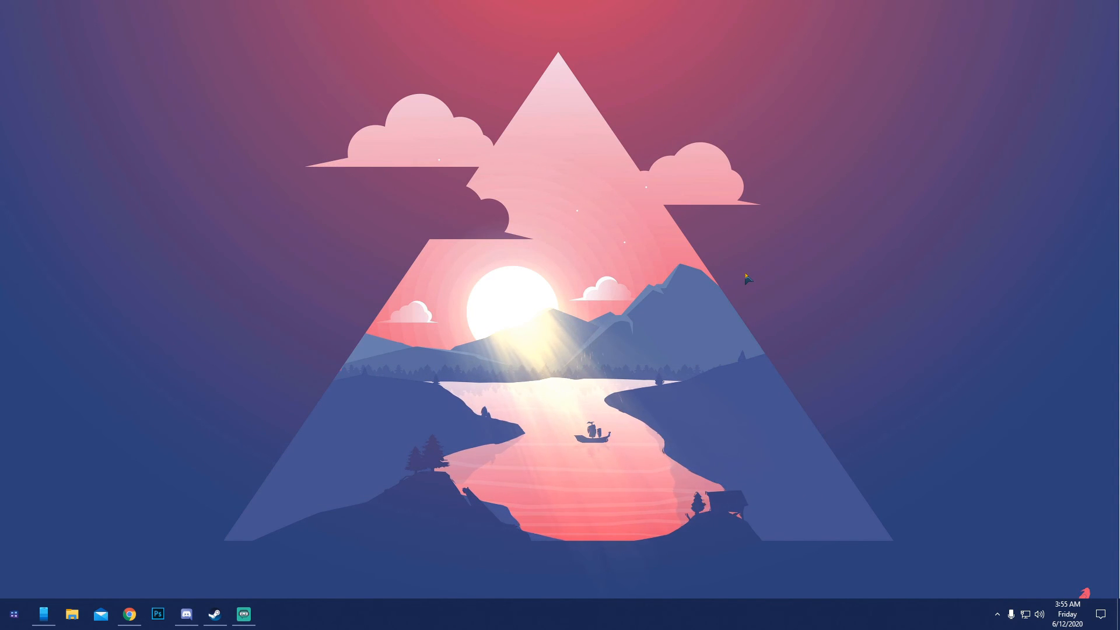